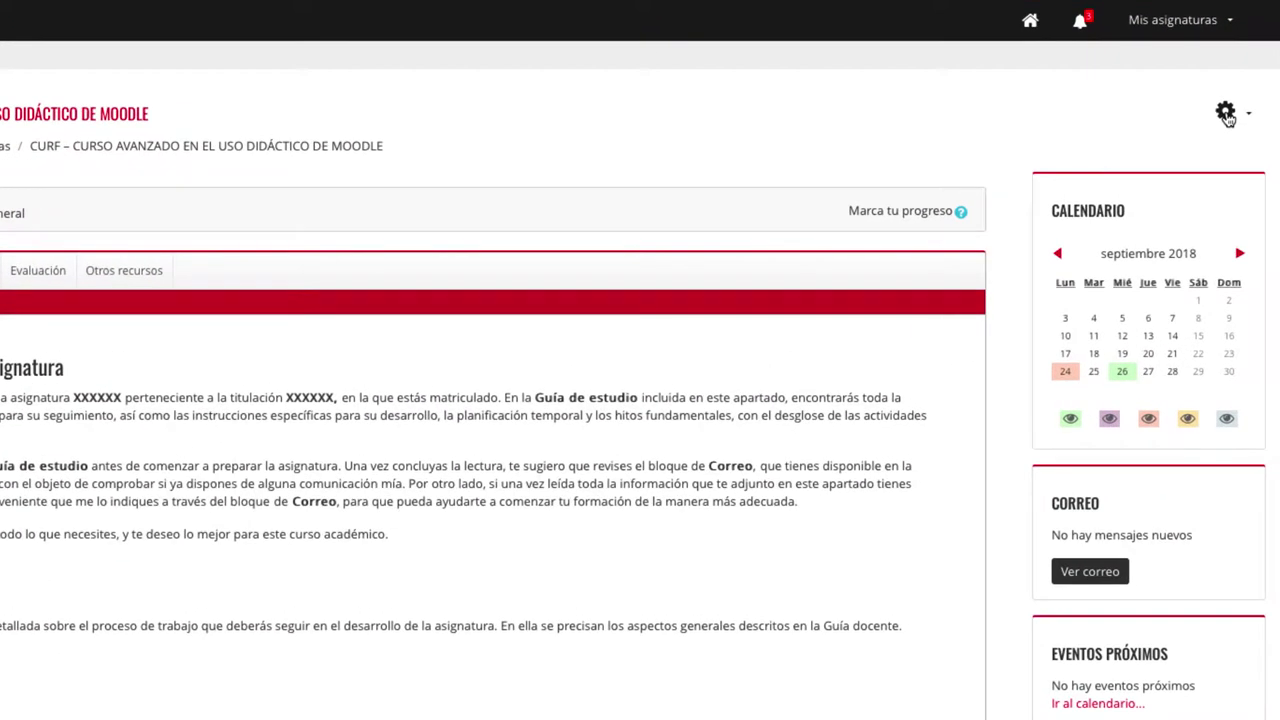
# Step: Open the course's question bank and select the category Tema 1
pyautogui.click(1226, 114)
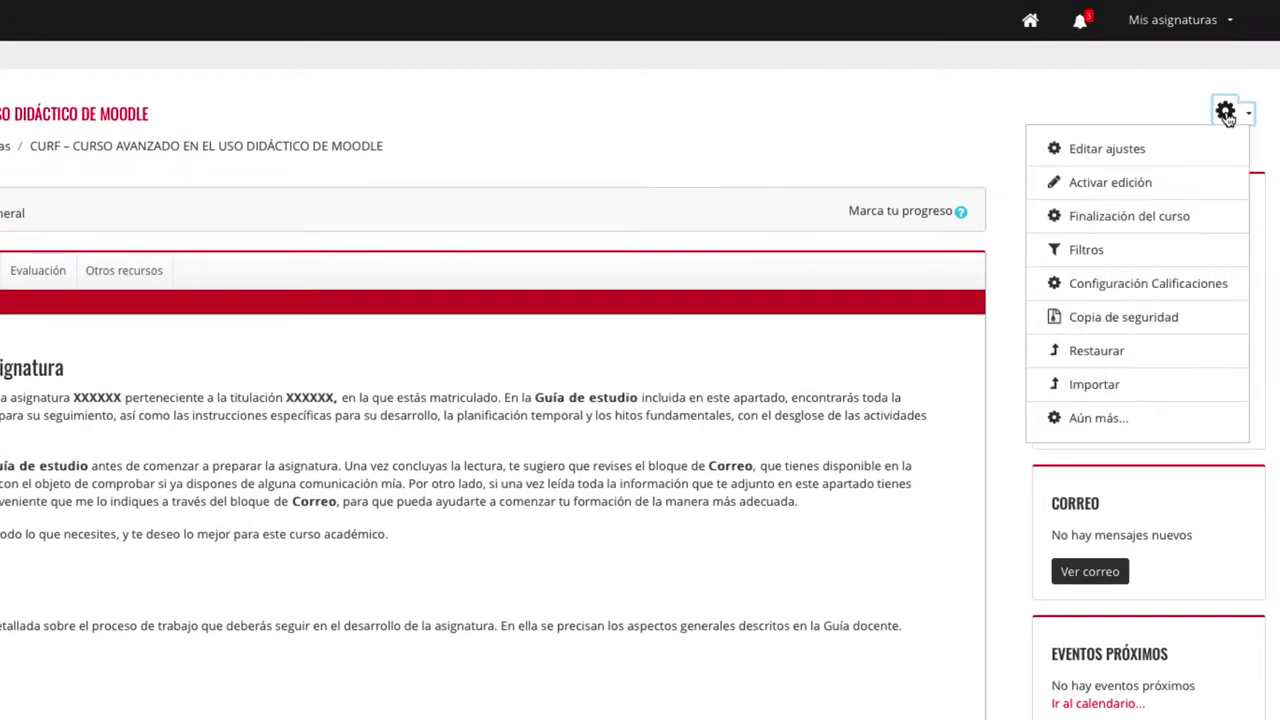
pyautogui.click(1104, 420)
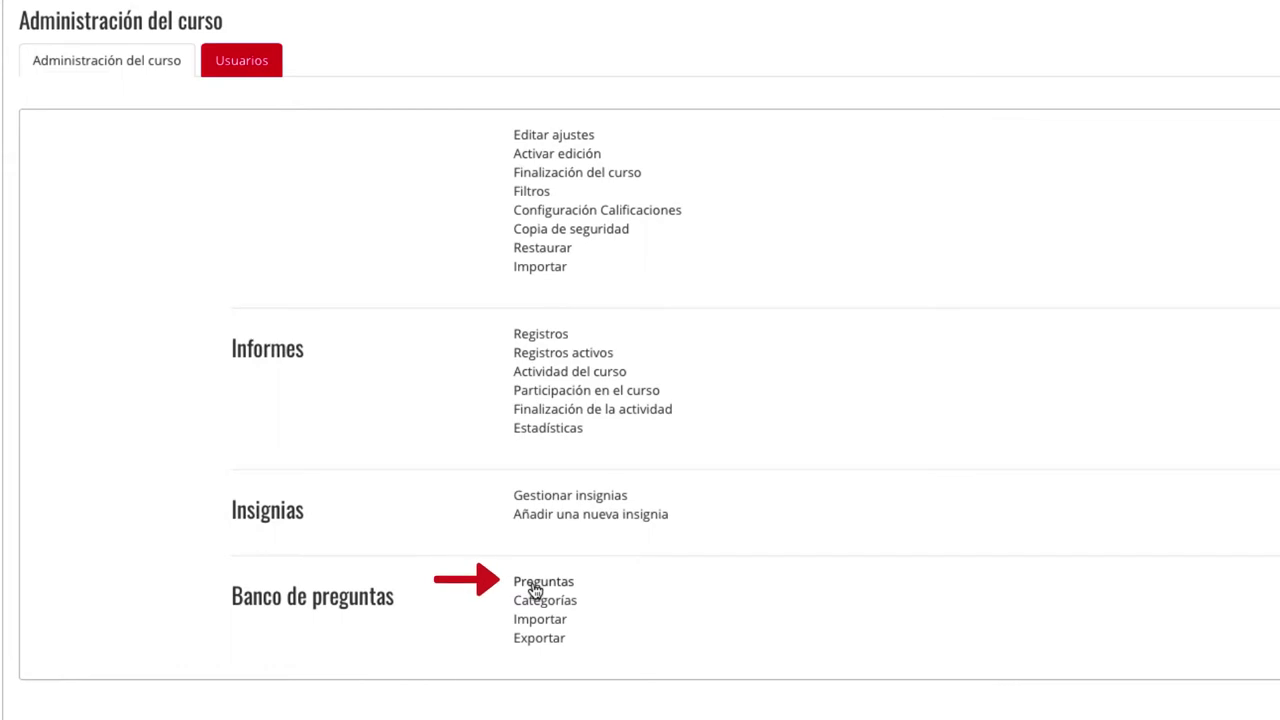
pyautogui.click(535, 591)
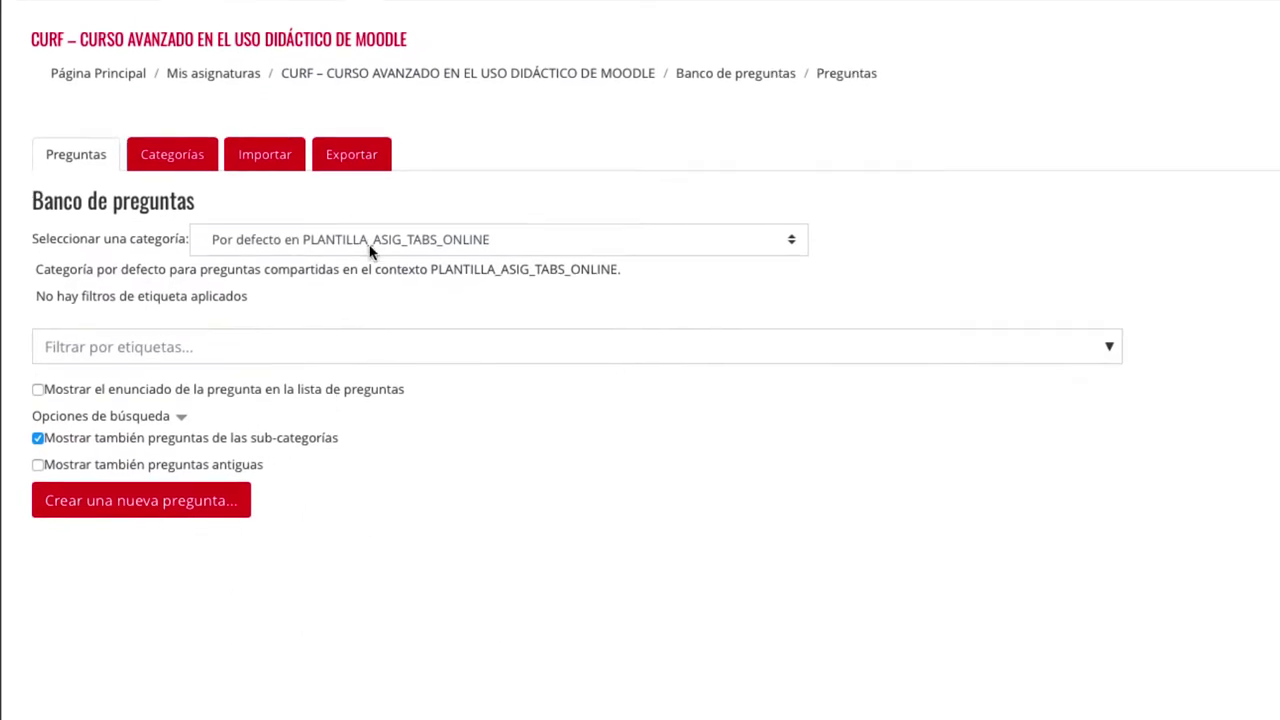
pyautogui.click(370, 248)
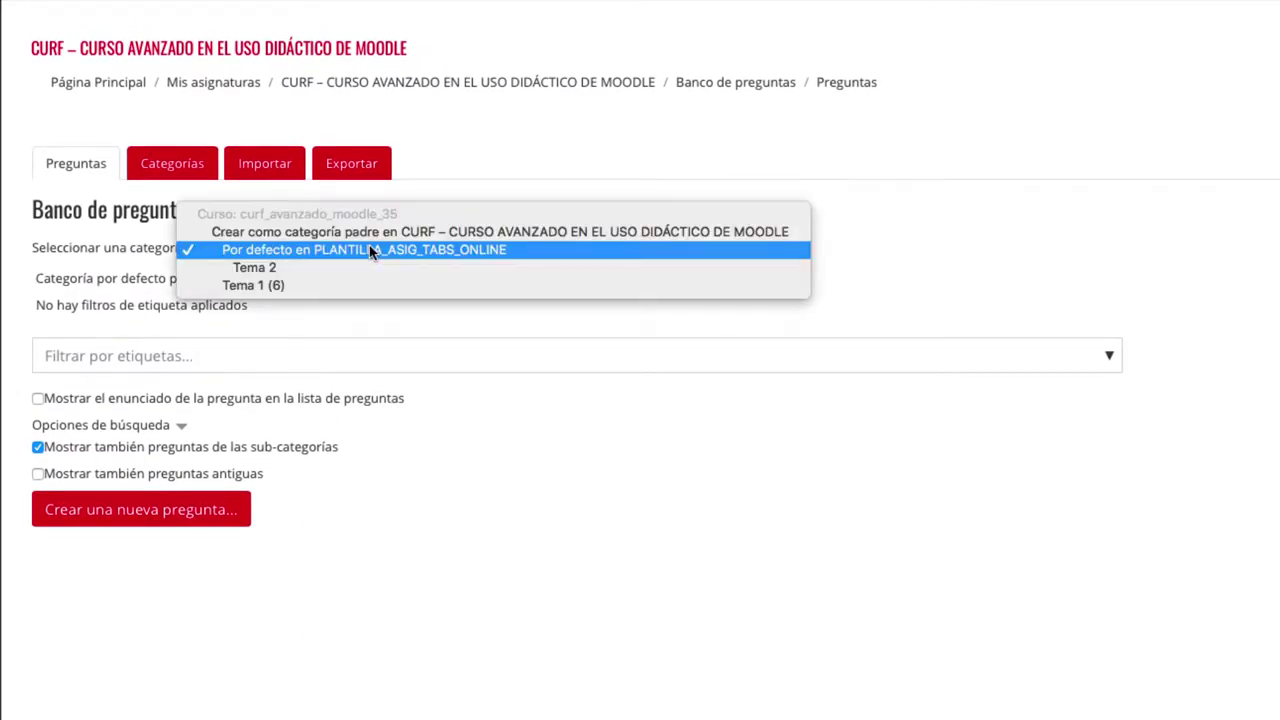
pyautogui.click(355, 284)
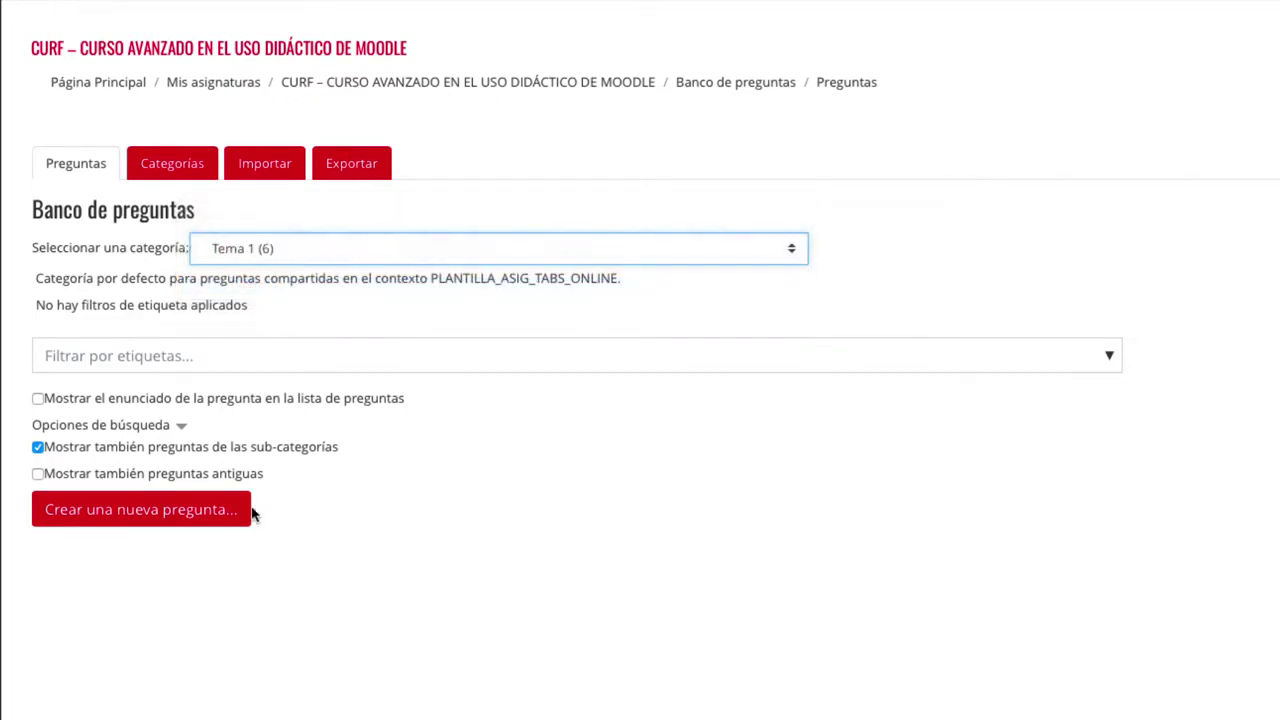
# Step: Create a new question of the type "Calculada simple"
pyautogui.click(210, 532)
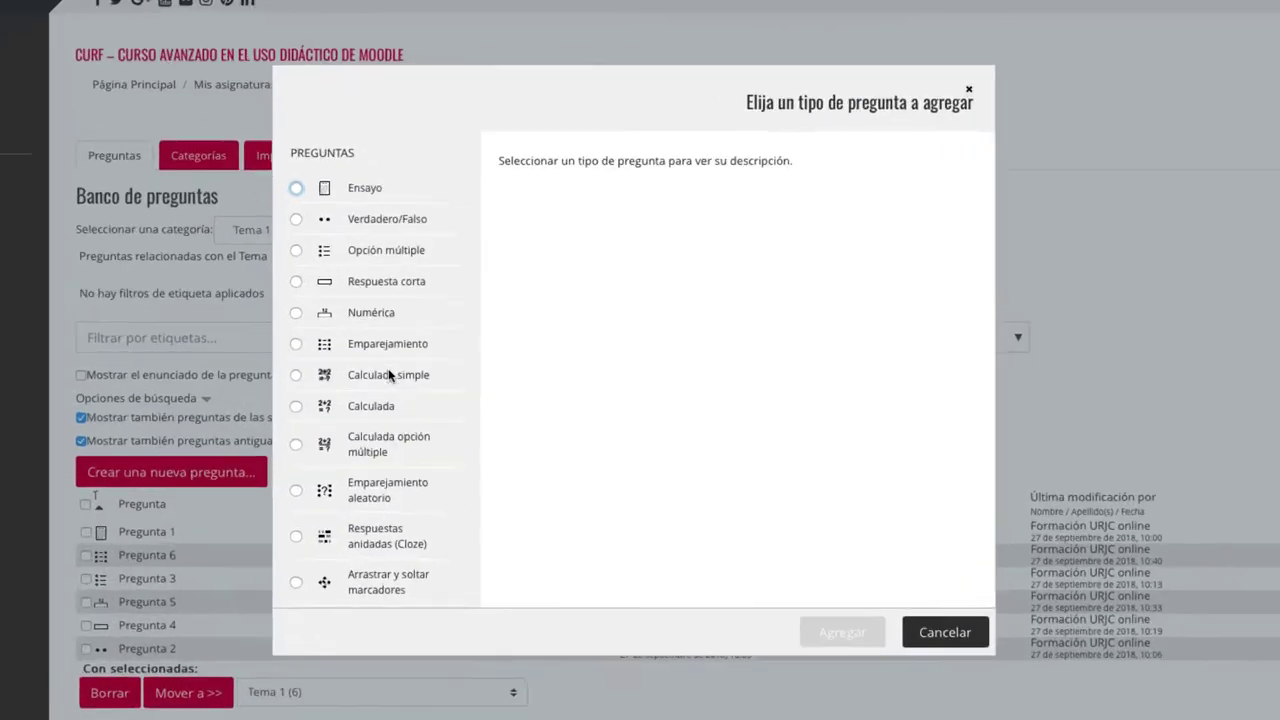
pyautogui.click(447, 384)
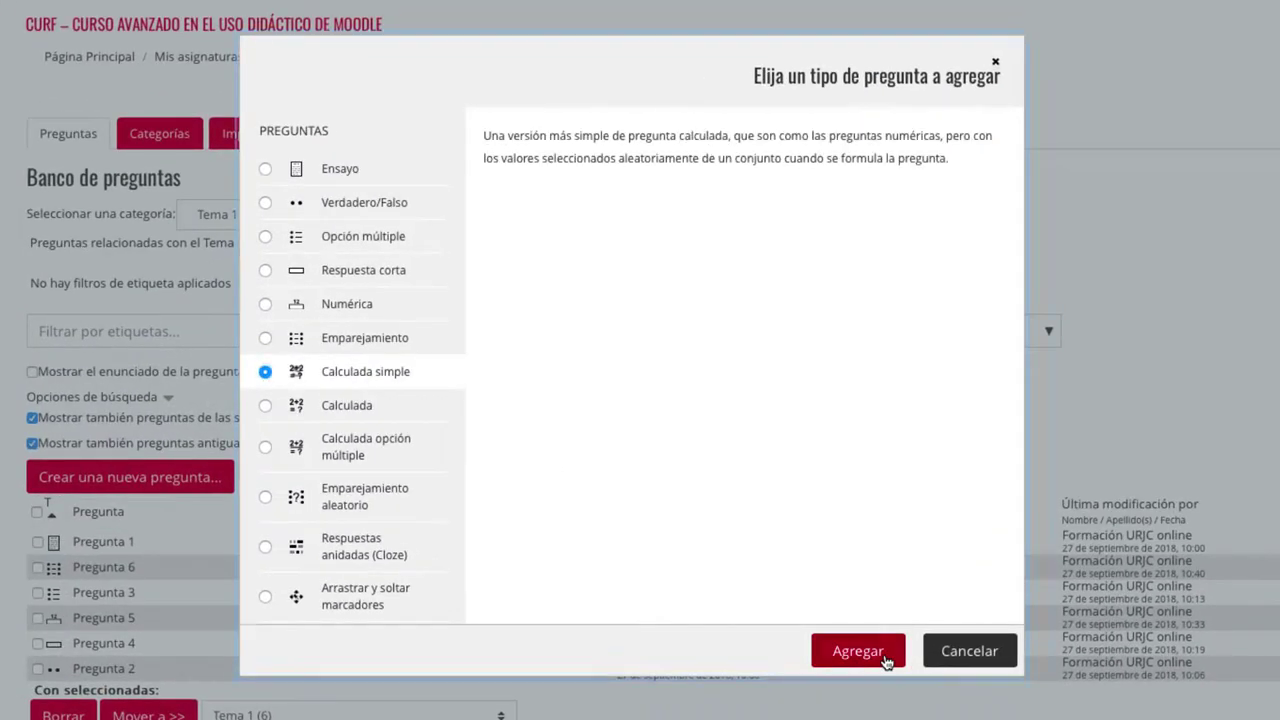
pyautogui.click(884, 653)
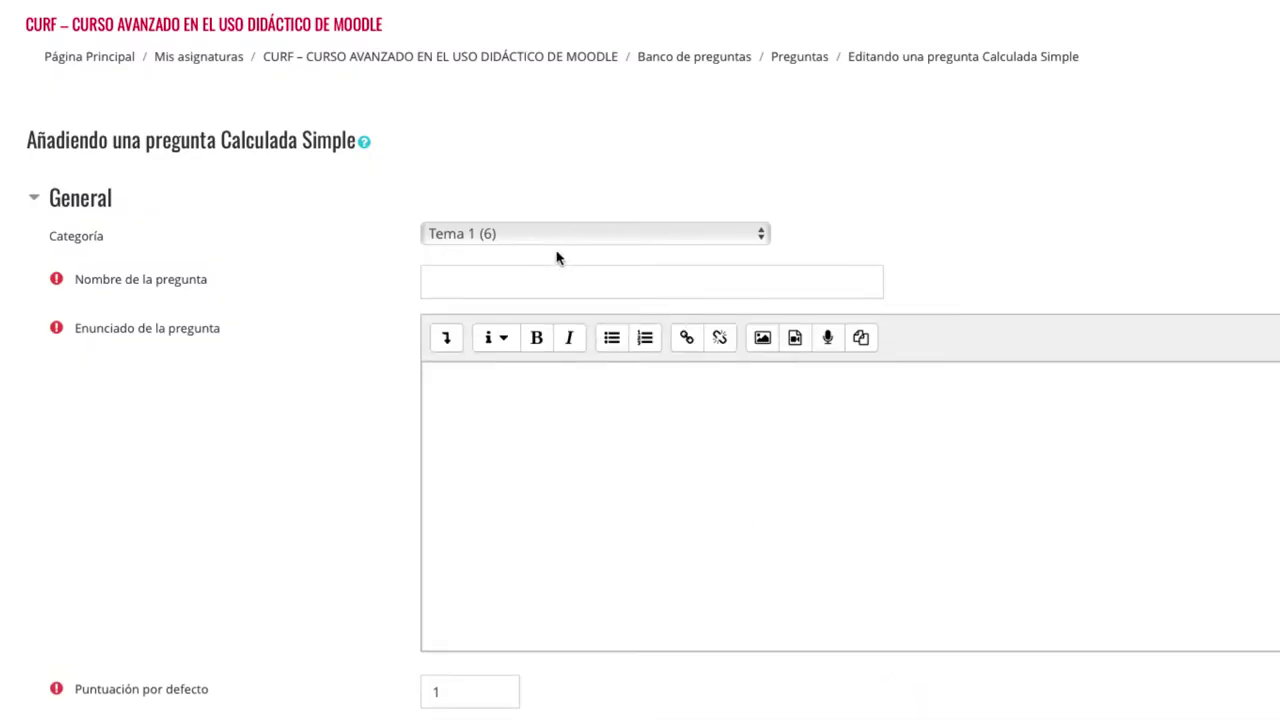
# Step: Name the question "Pregunta 7" and enter the question text "¿Cuánto es la suma de {A} + {B}?"
pyautogui.click(497, 278)
pyautogui.write('Pre')
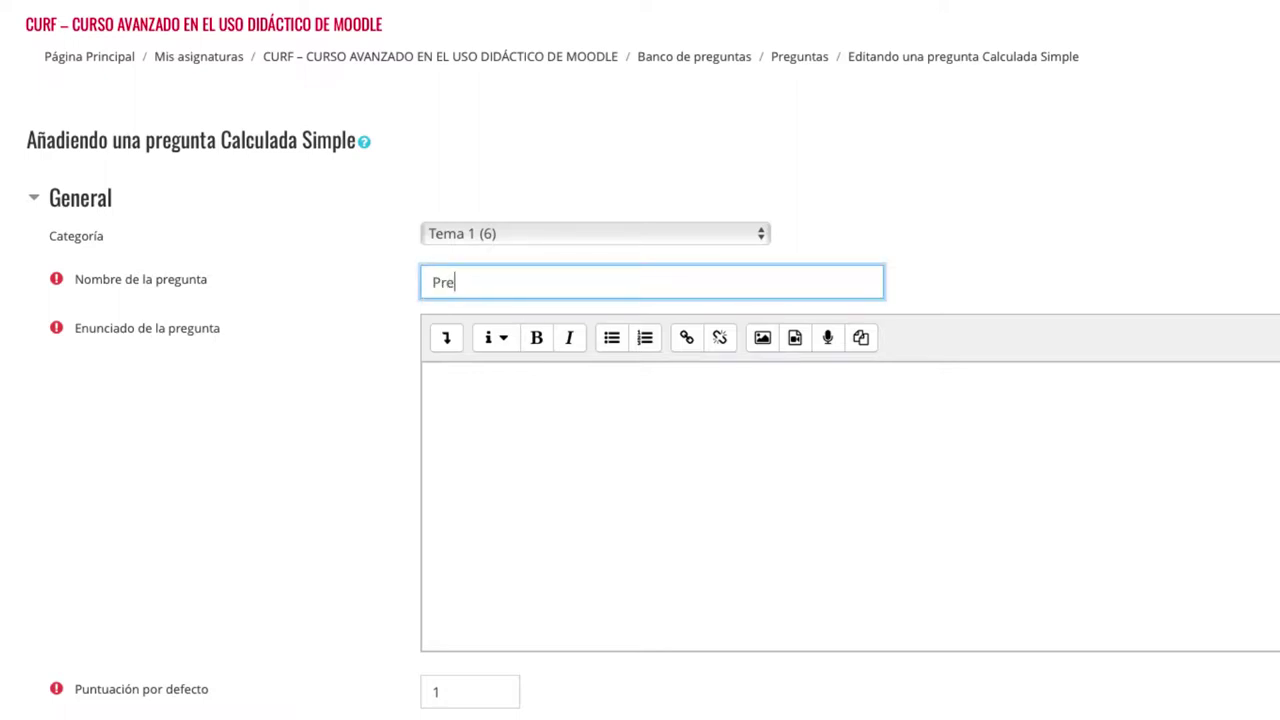
pyautogui.write('gunta 7')
pyautogui.click(877, 391)
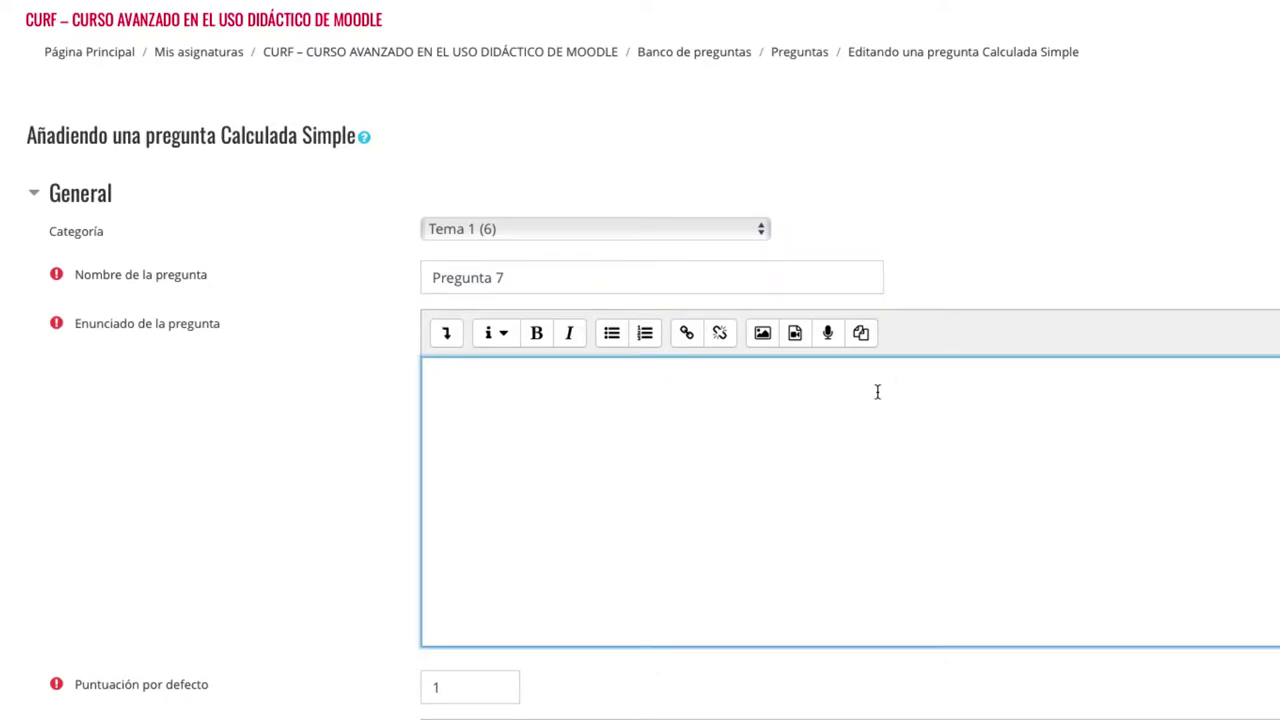
pyautogui.write('¿Cuánto es la suma de {A} + ')
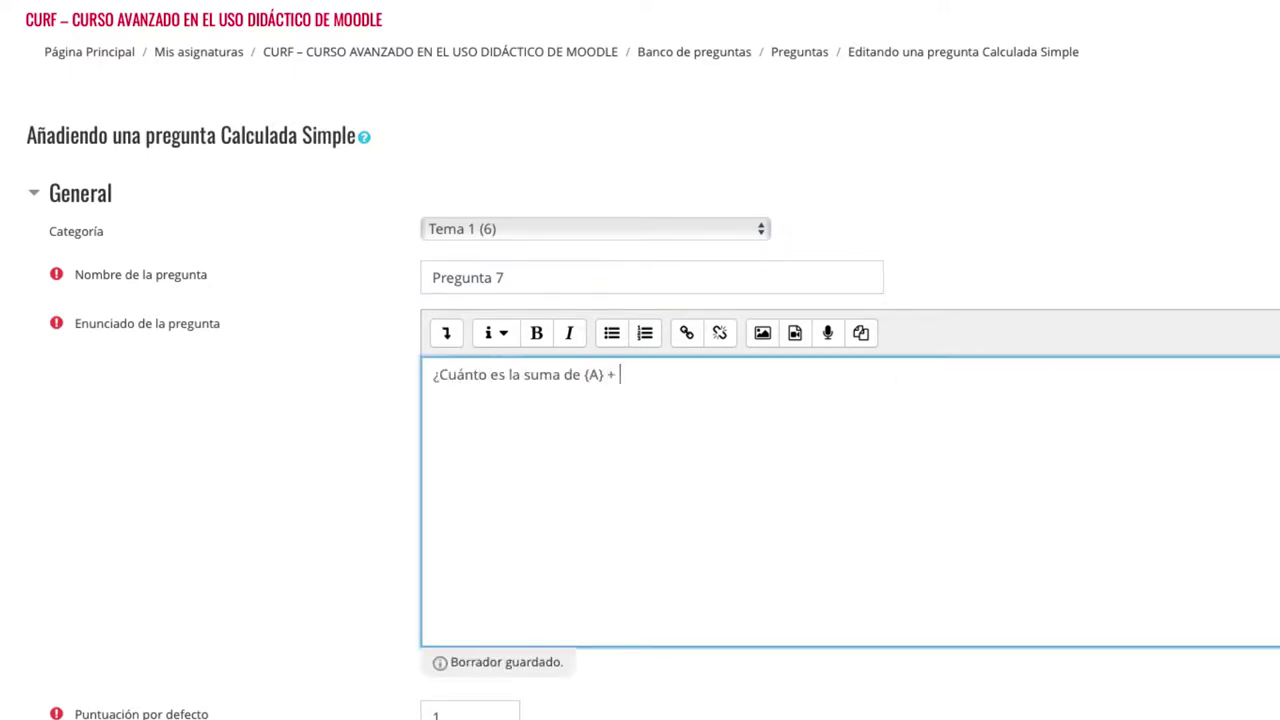
pyautogui.write('{B}?')
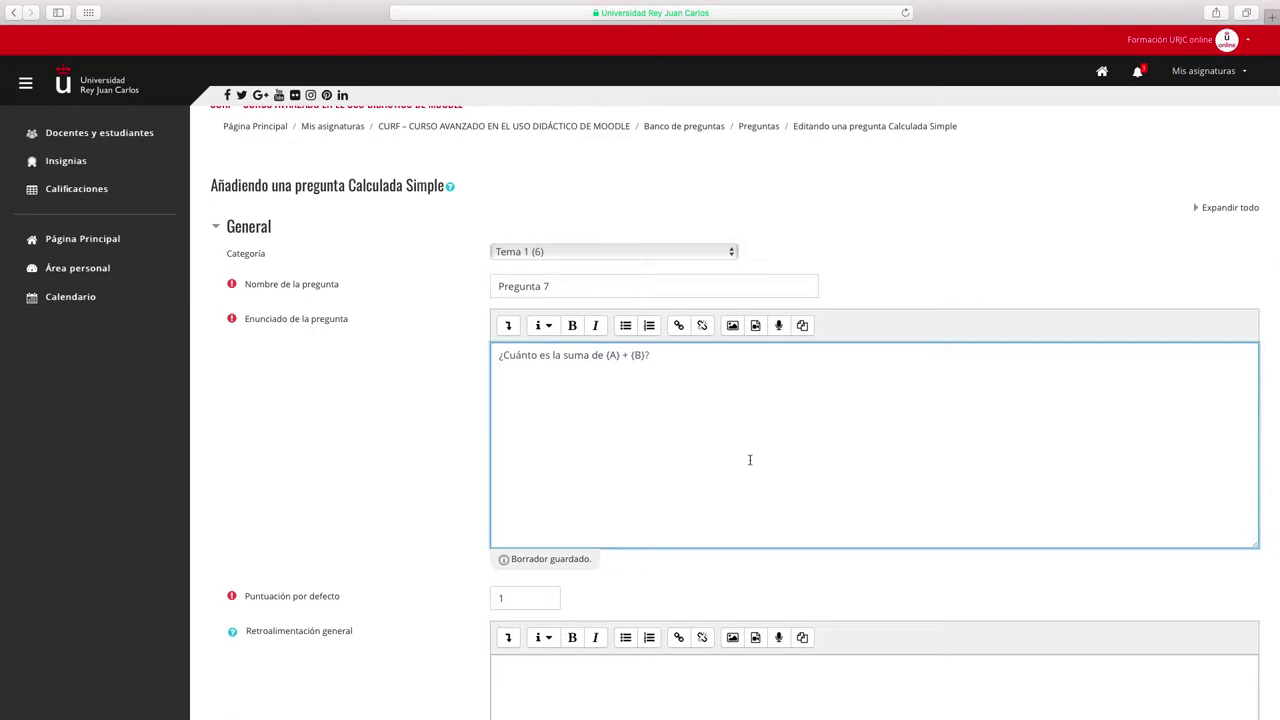
# Step: Set the formula for answer 1 to {A} + {B} with a grade of 100%
pyautogui.scroll(-1, 810, 522)
pyautogui.scroll(-4, 752, 458)
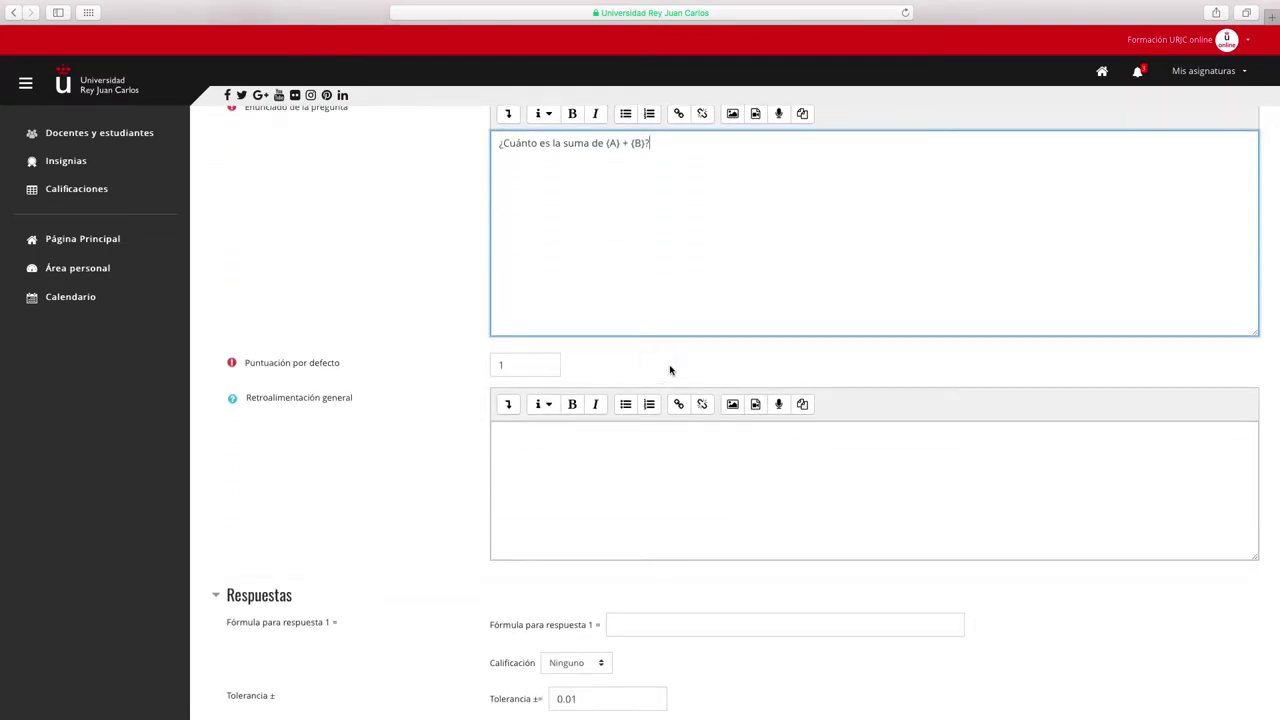
pyautogui.scroll(-4, 670, 370)
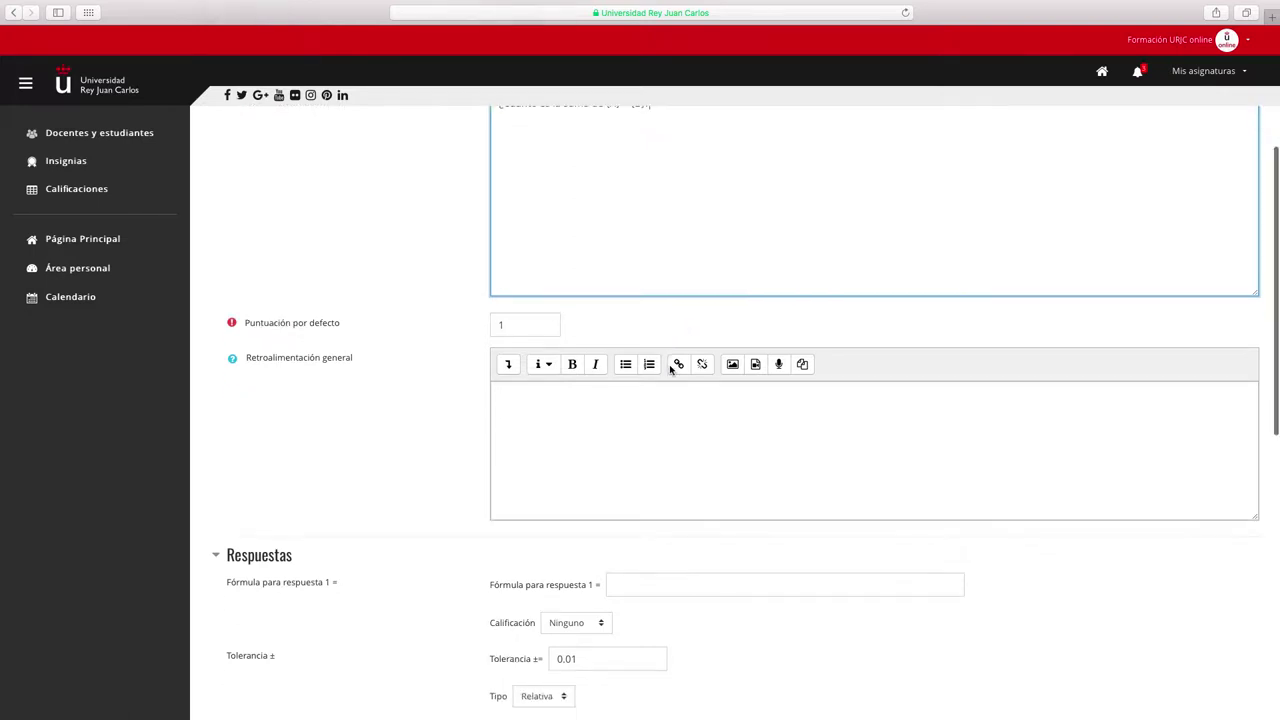
pyautogui.press('Tab')
pyautogui.click(544, 275)
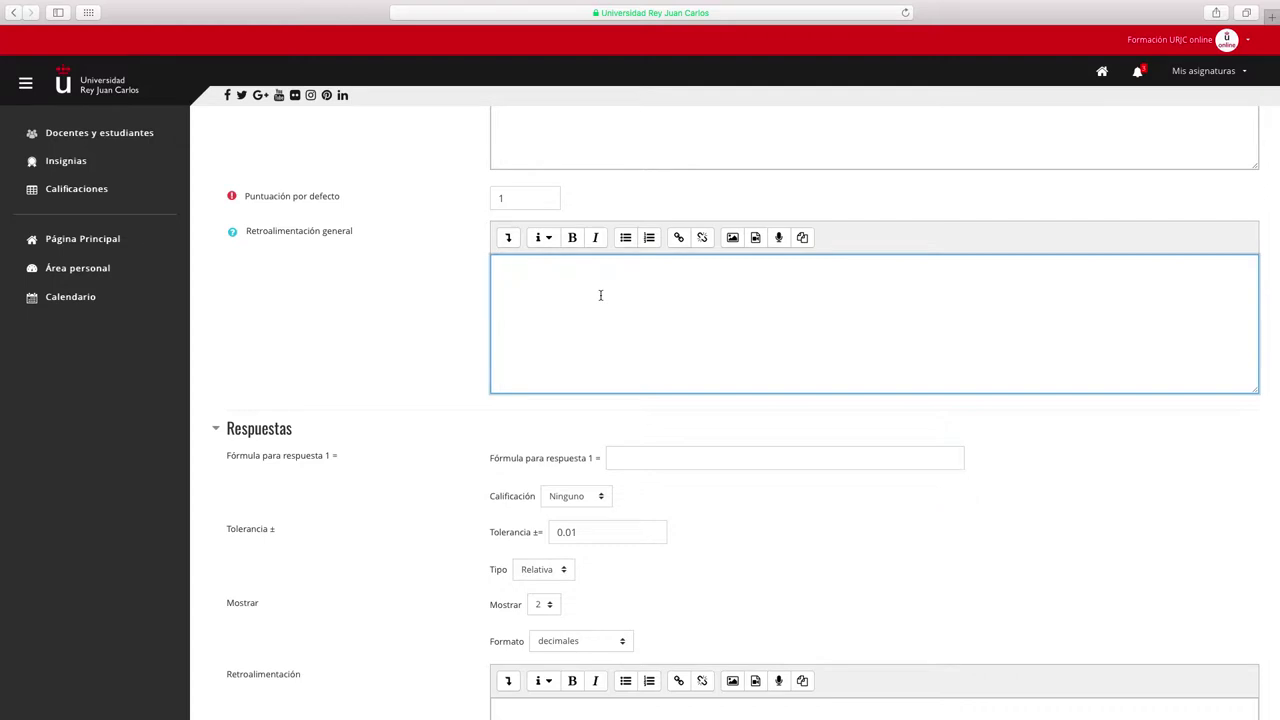
pyautogui.scroll(-4, 646, 306)
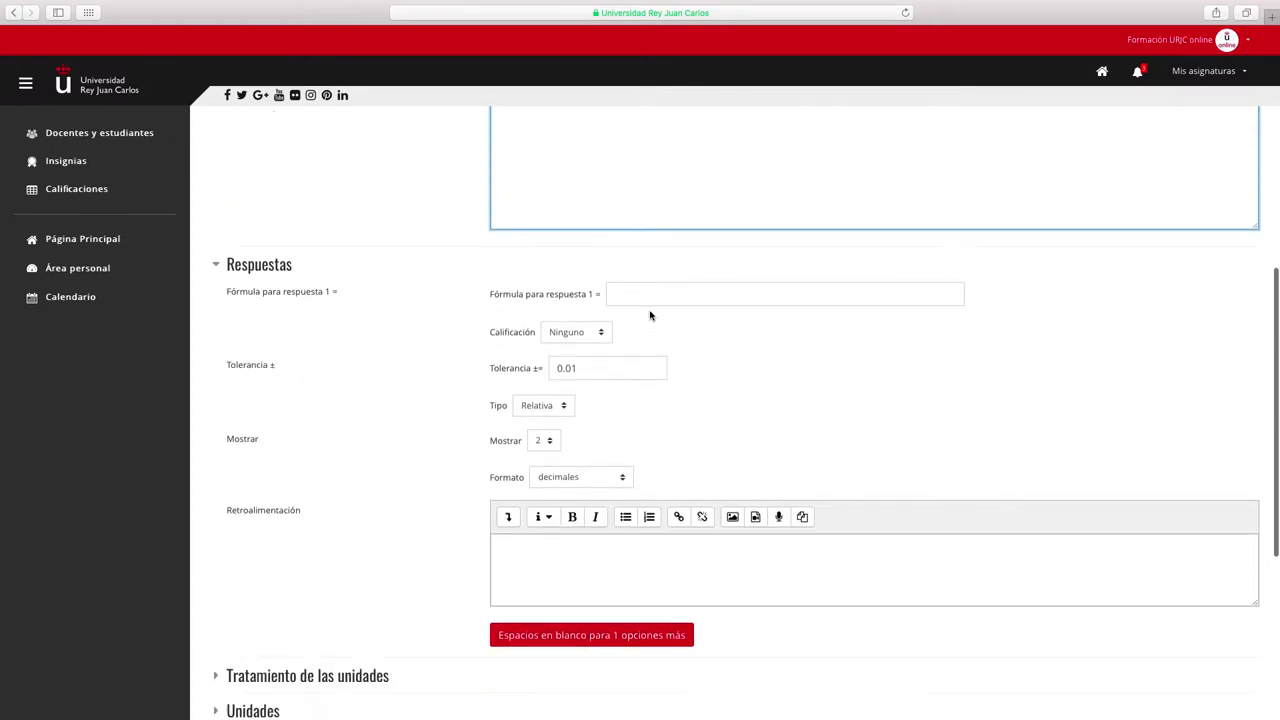
pyautogui.click(652, 300)
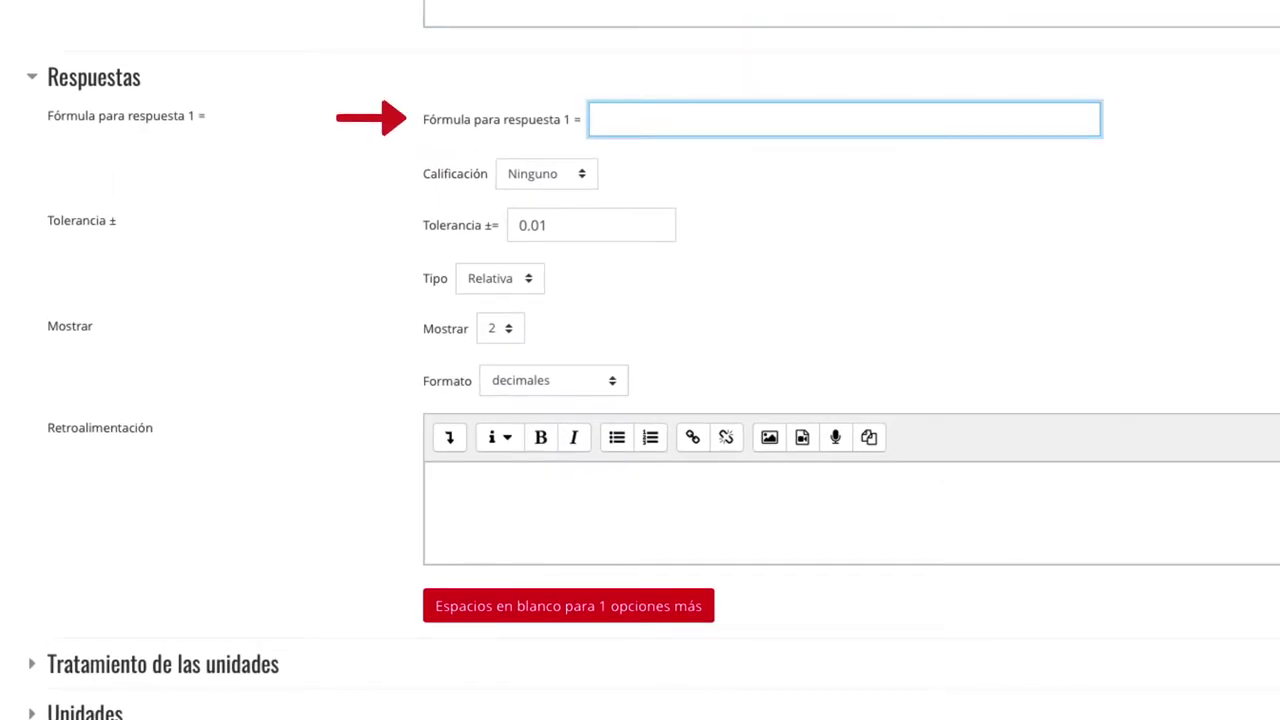
pyautogui.write('{A} + {B}')
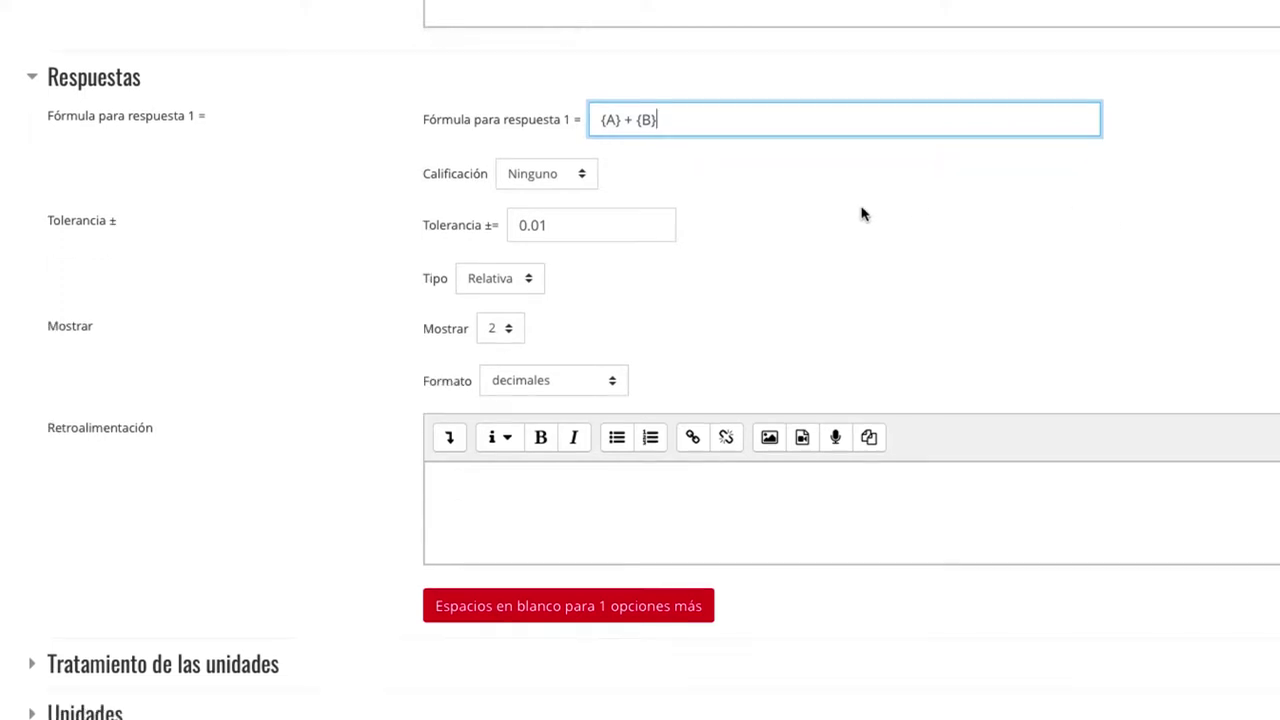
pyautogui.click(547, 188)
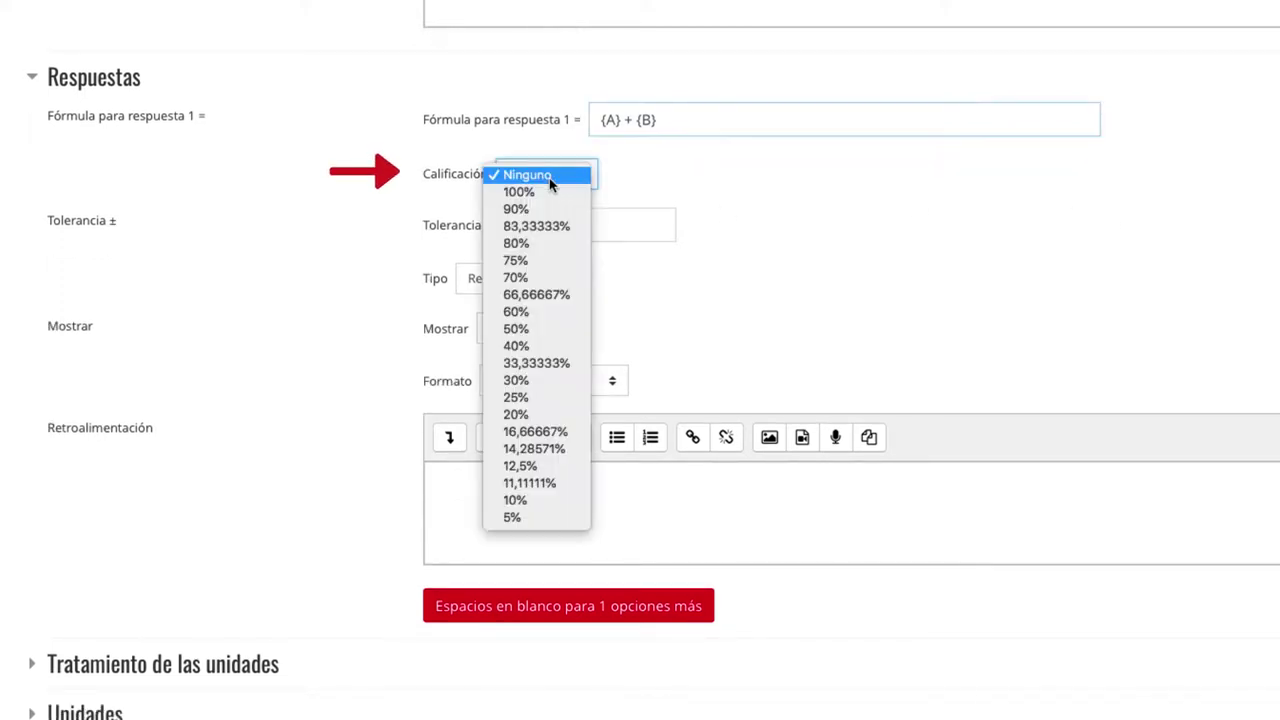
pyautogui.click(543, 198)
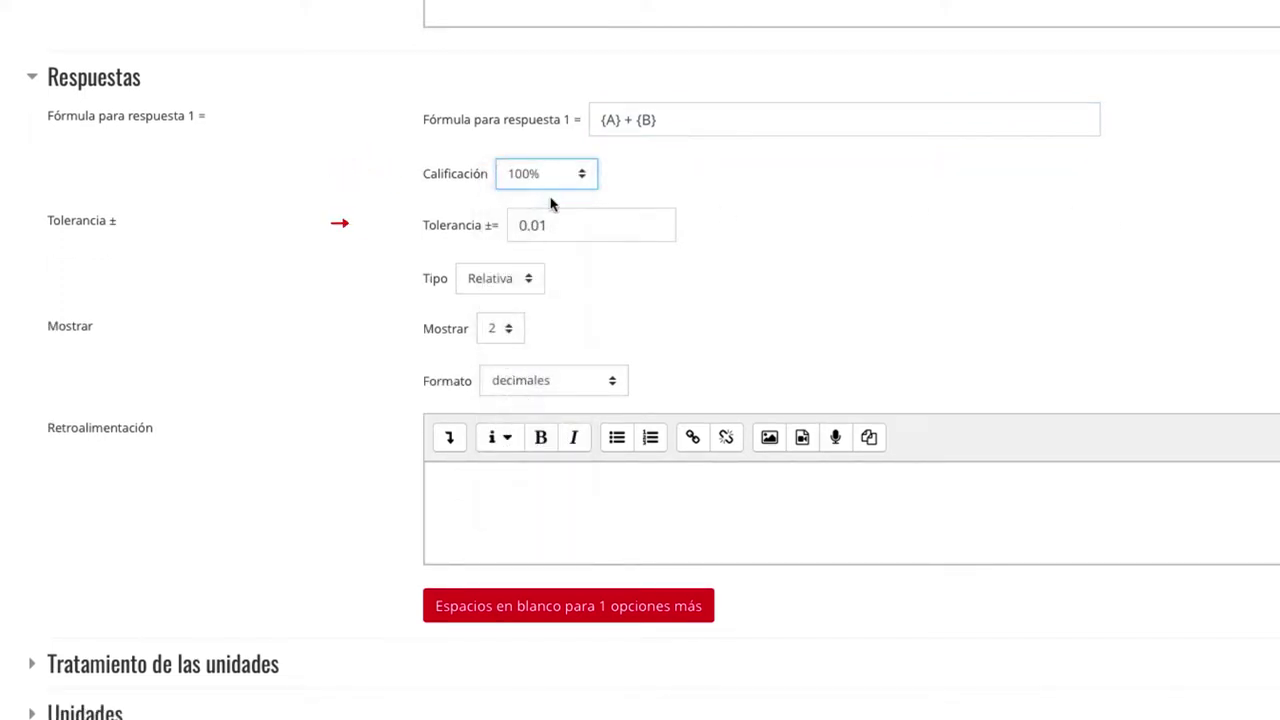
pyautogui.click(561, 221)
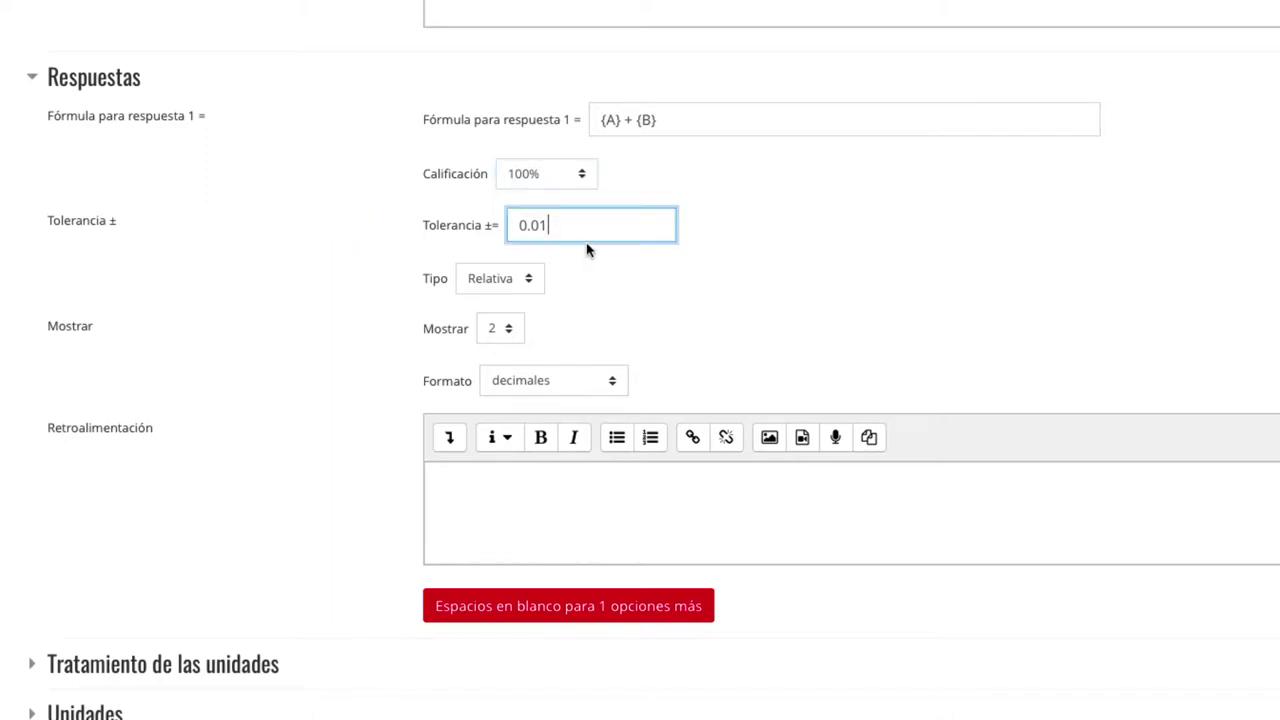
# Step: Expand the unit handling settings and choose "Sólo la RESPUESTA-NUMÉRICA se calificará, no permitiéndose unidades"
pyautogui.scroll(-2, 590, 248)
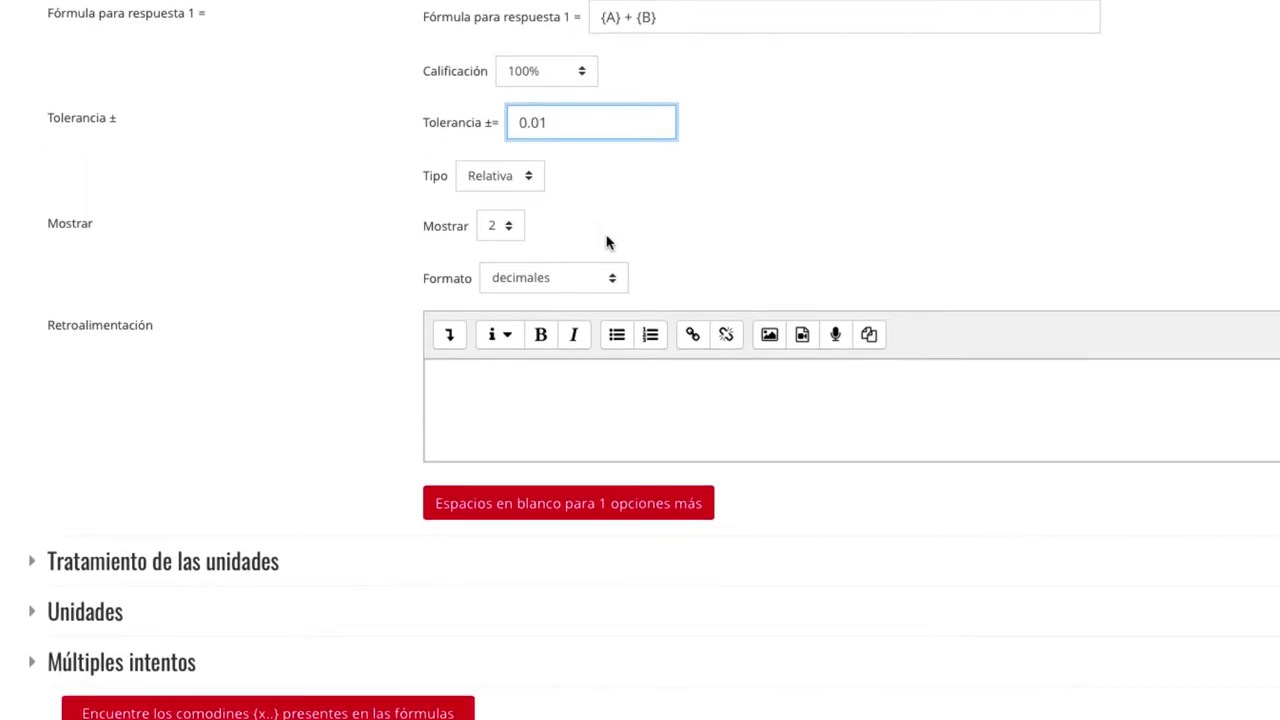
pyautogui.scroll(-2, 181, 410)
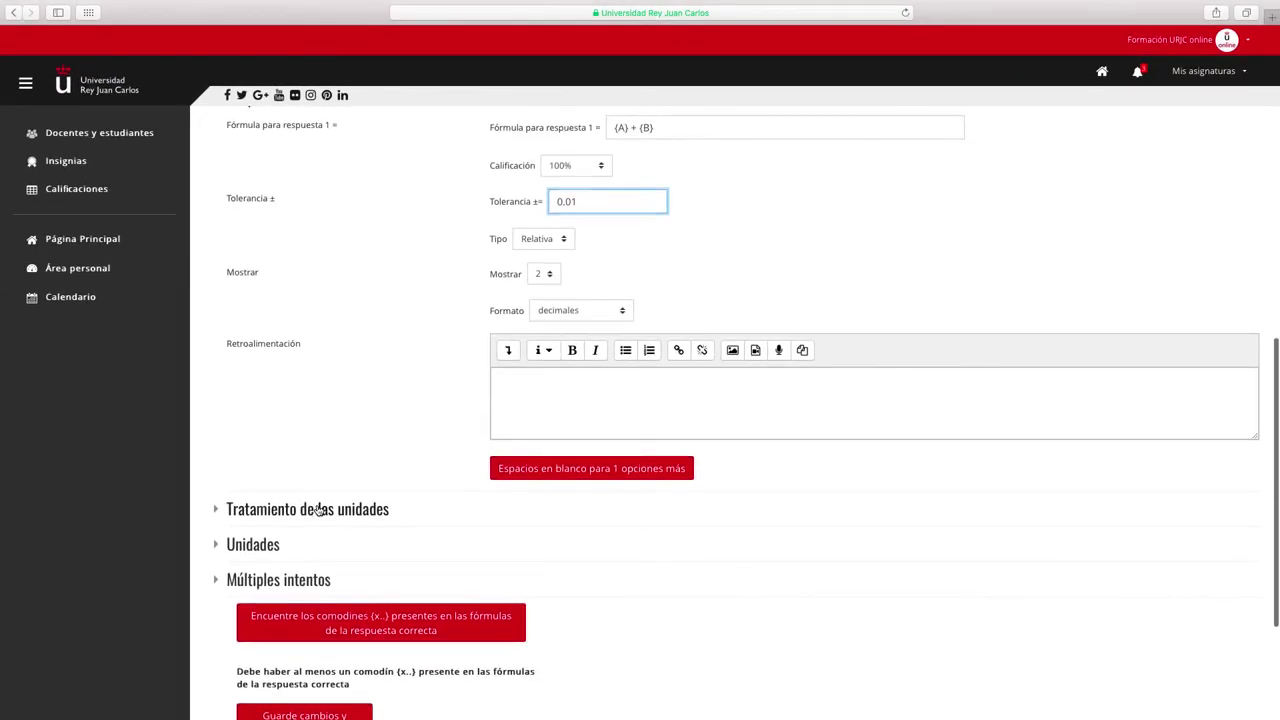
pyautogui.click(318, 508)
pyautogui.scroll(-3, 530, 459)
pyautogui.scroll(-3, 530, 459)
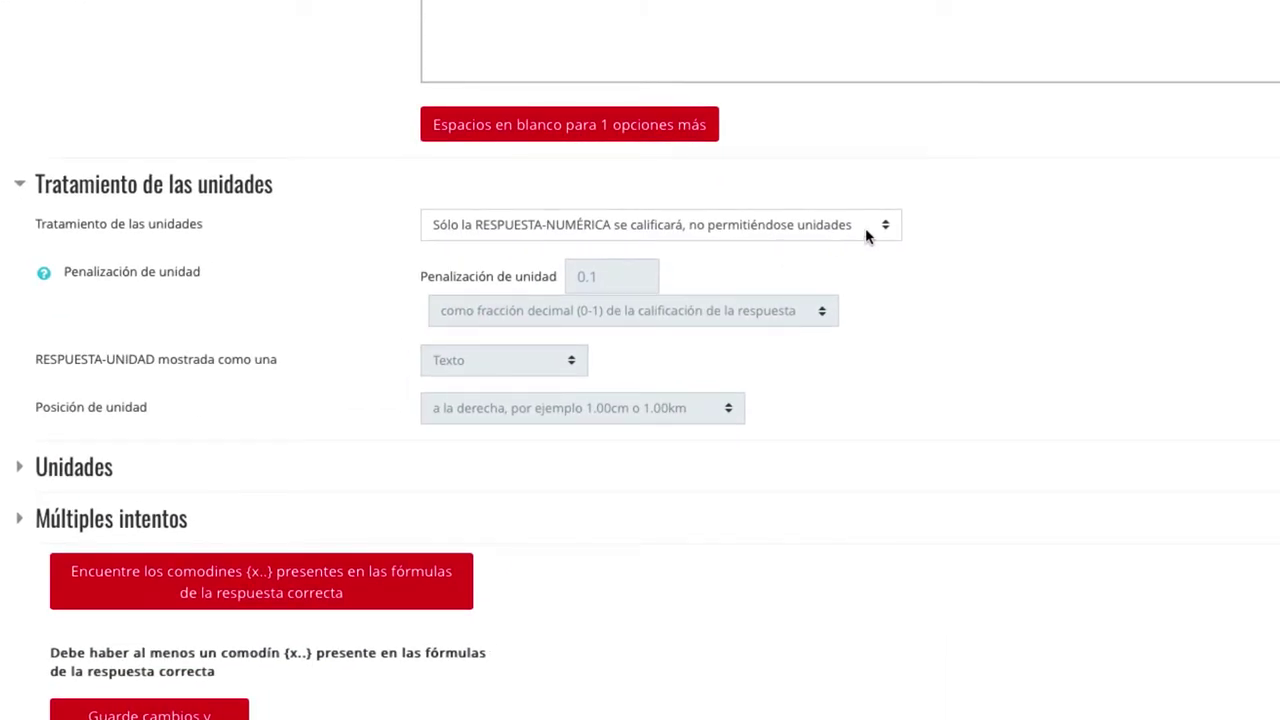
pyautogui.click(867, 230)
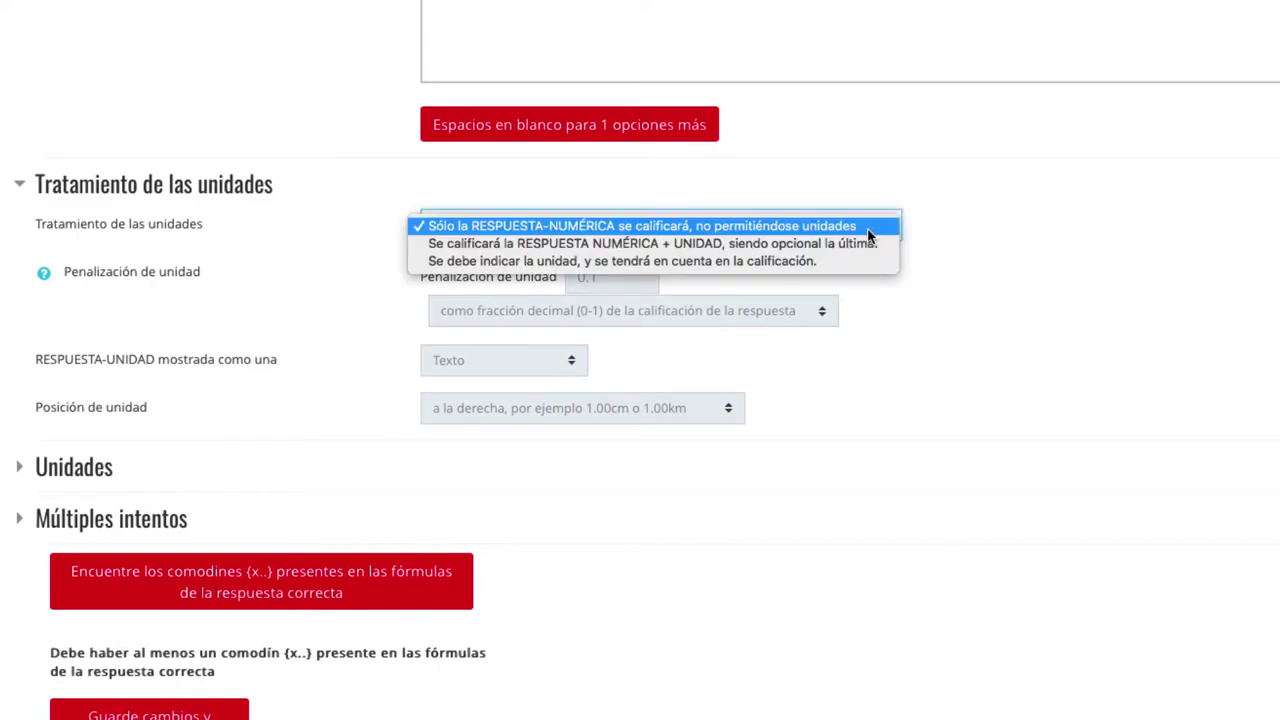
pyautogui.click(866, 232)
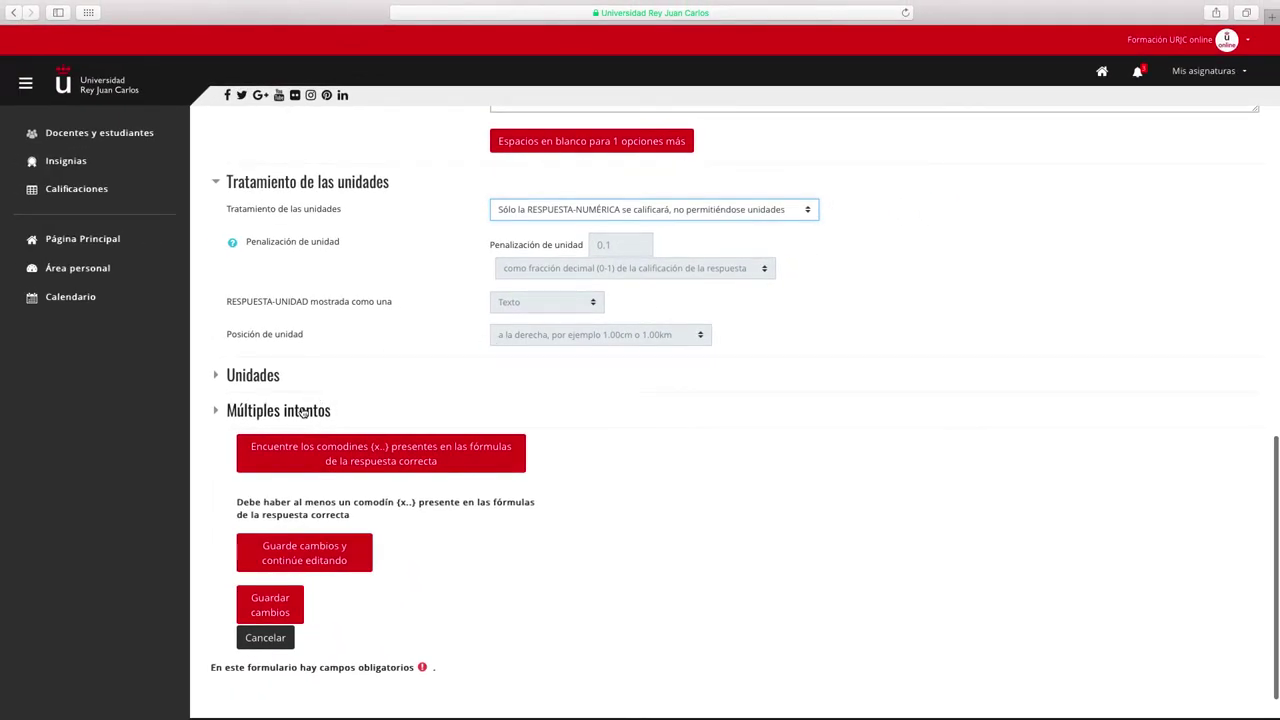
# Step: Expand the multiple attempts settings and examine the penalty options for each incorrect attempt and the hint fields
pyautogui.click(303, 412)
pyautogui.scroll(-3, 678, 375)
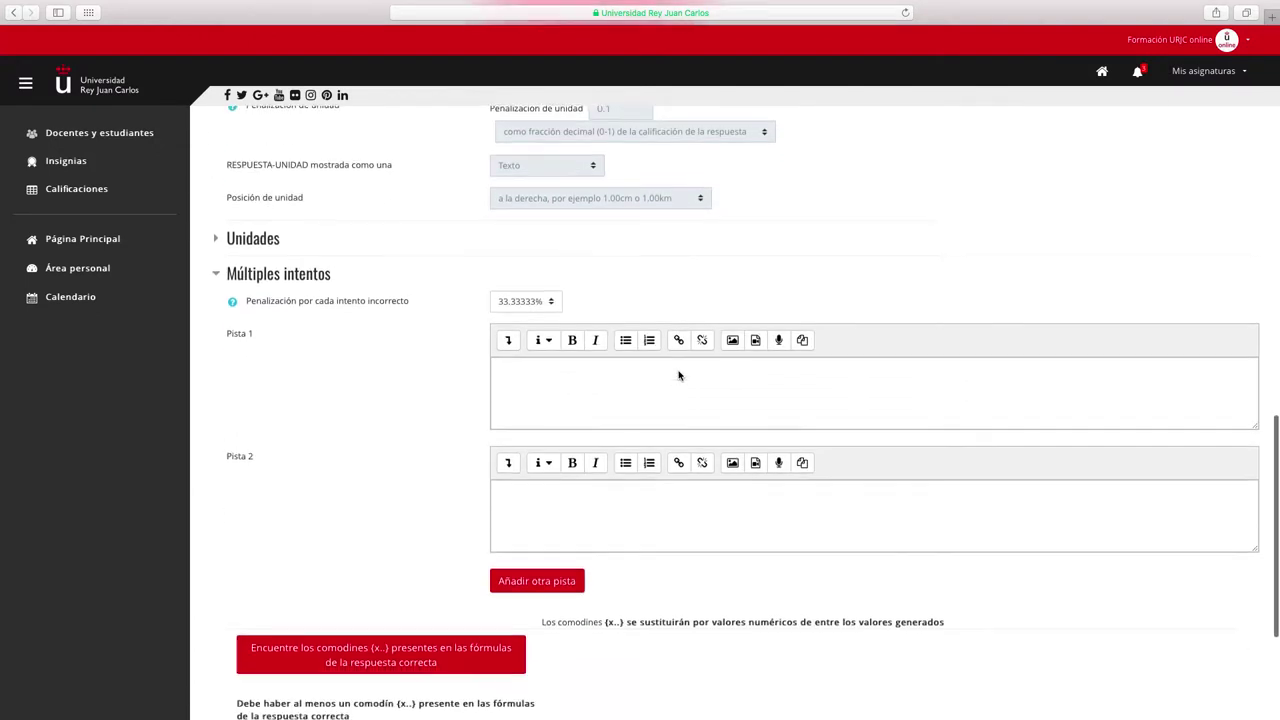
pyautogui.scroll(-2, 678, 375)
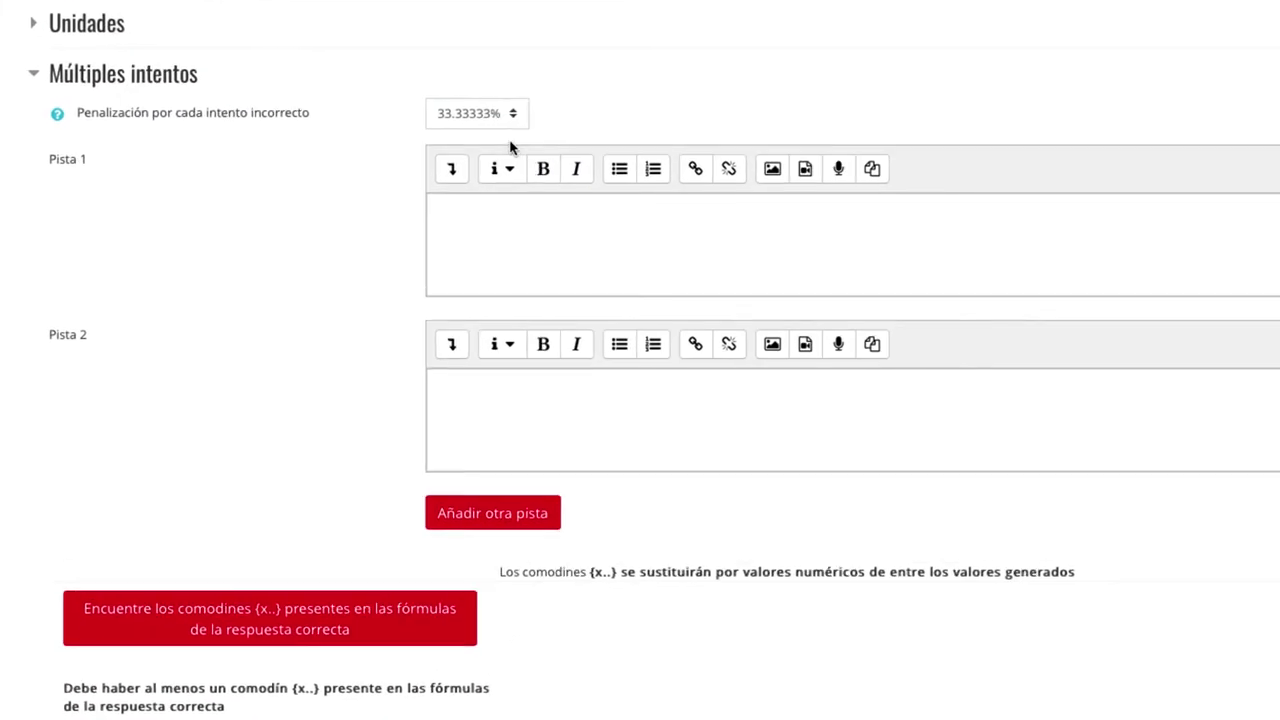
pyautogui.click(548, 190)
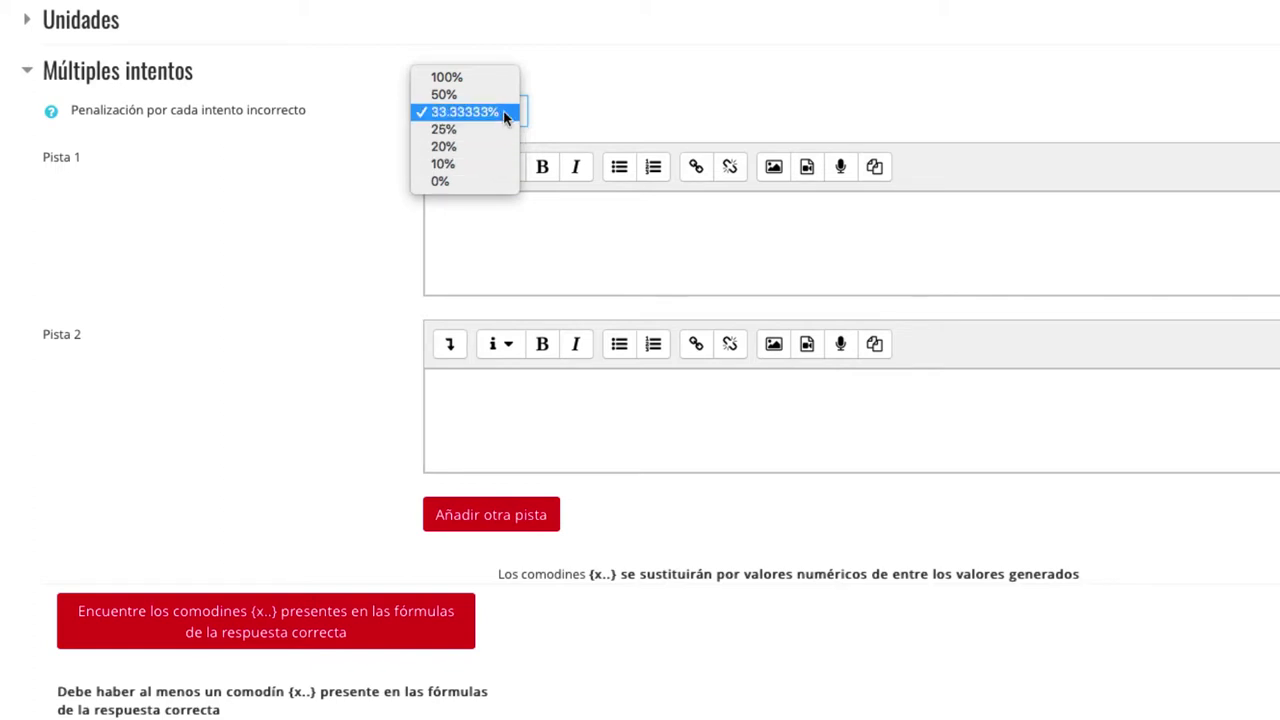
pyautogui.click(586, 120)
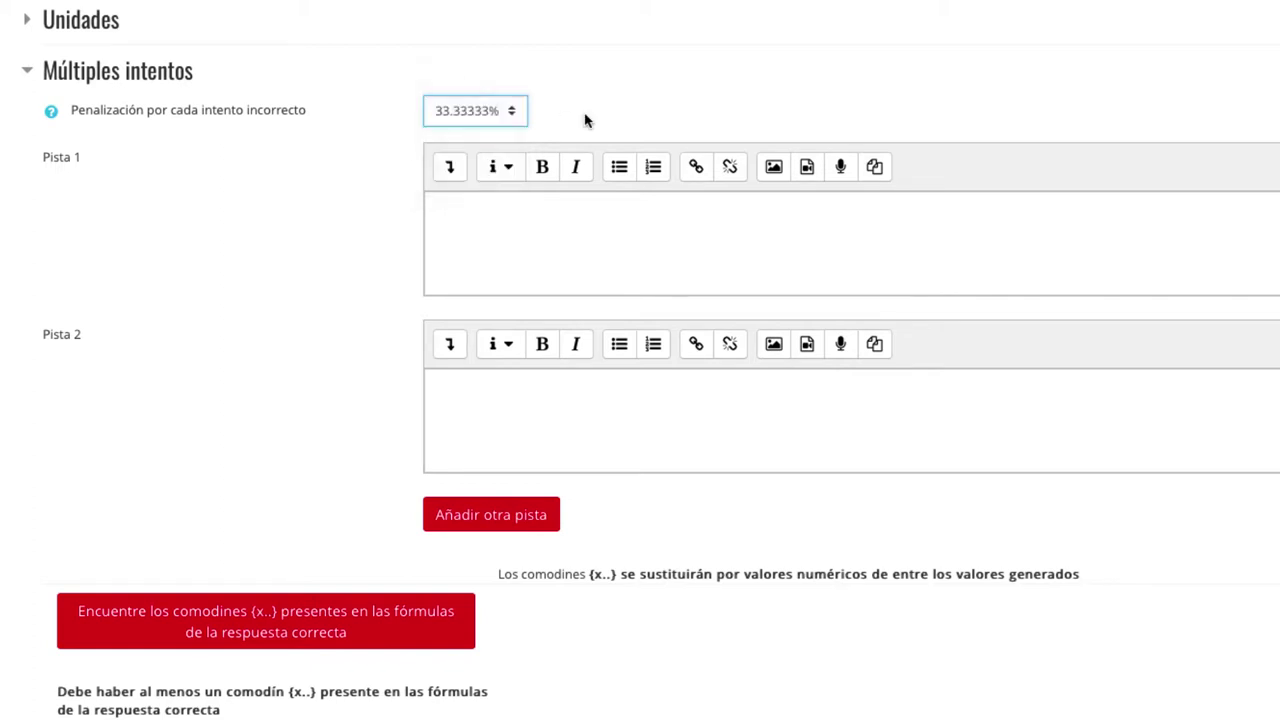
pyautogui.click(565, 218)
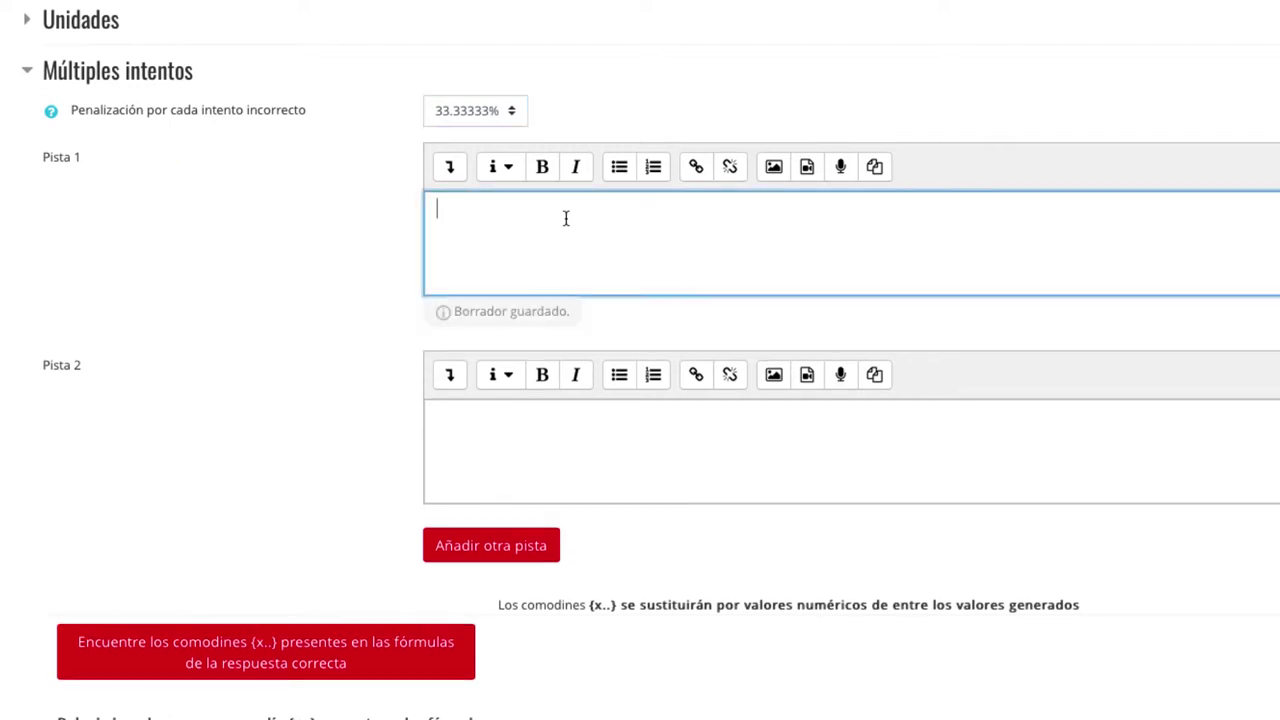
pyautogui.scroll(-1, 565, 218)
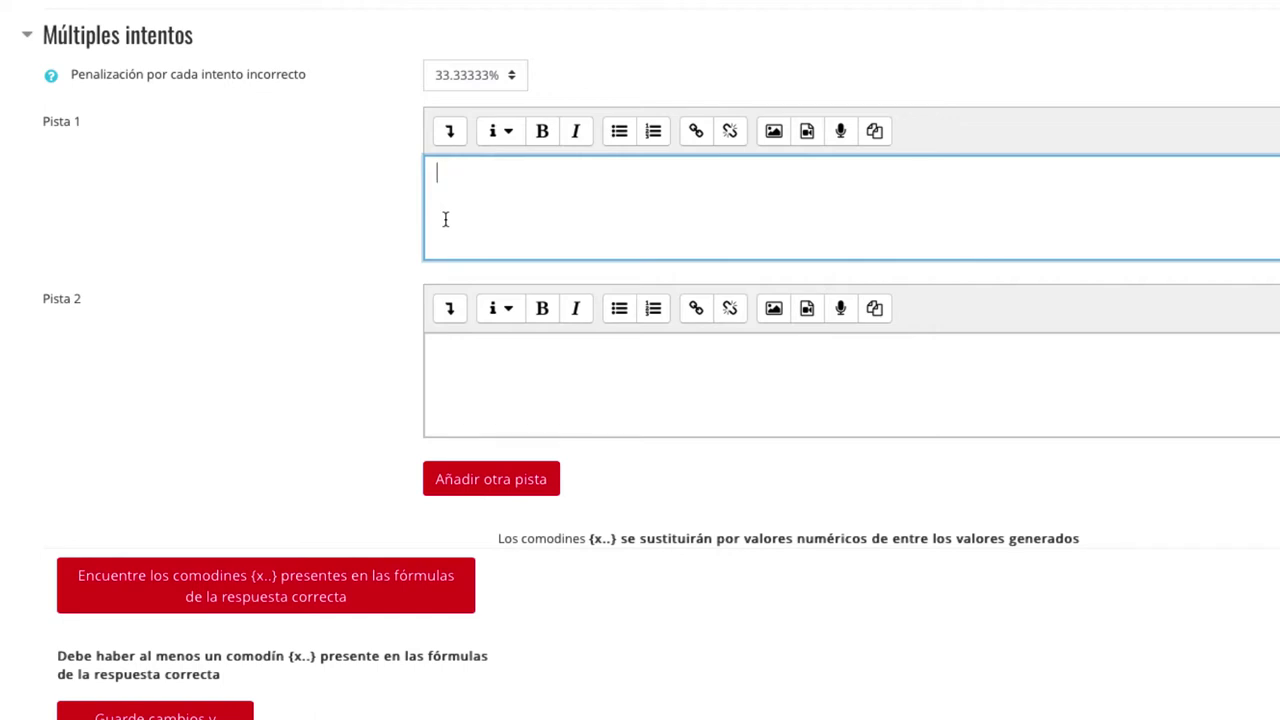
pyautogui.scroll(-1, 337, 358)
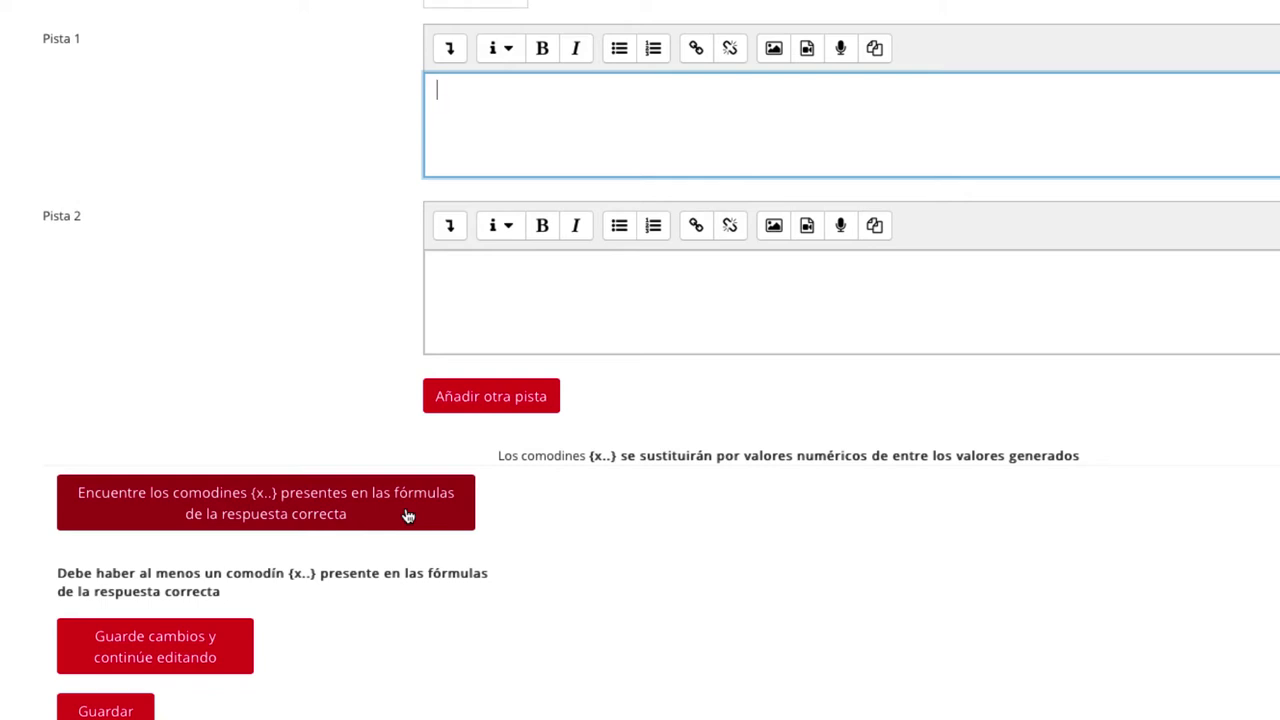
# Step: Find the wildcards {x..} present in the correct answer formulas
pyautogui.click(408, 515)
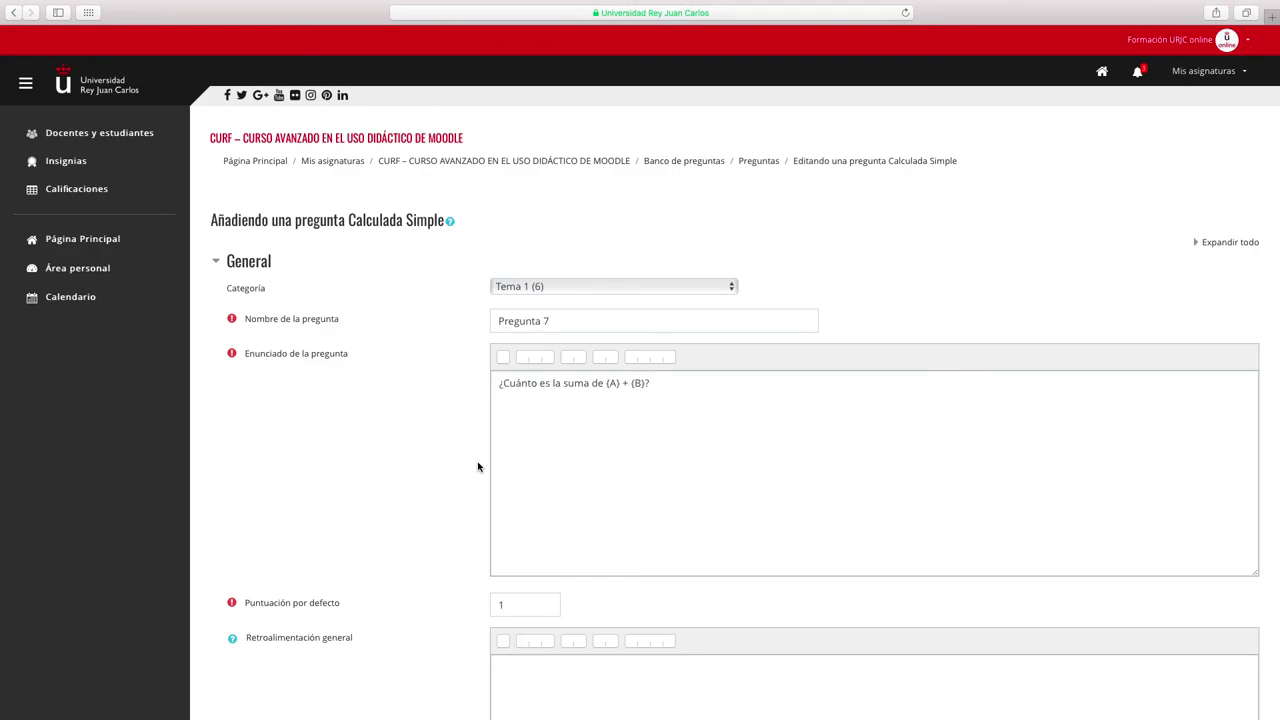
pyautogui.scroll(-10, 530, 459)
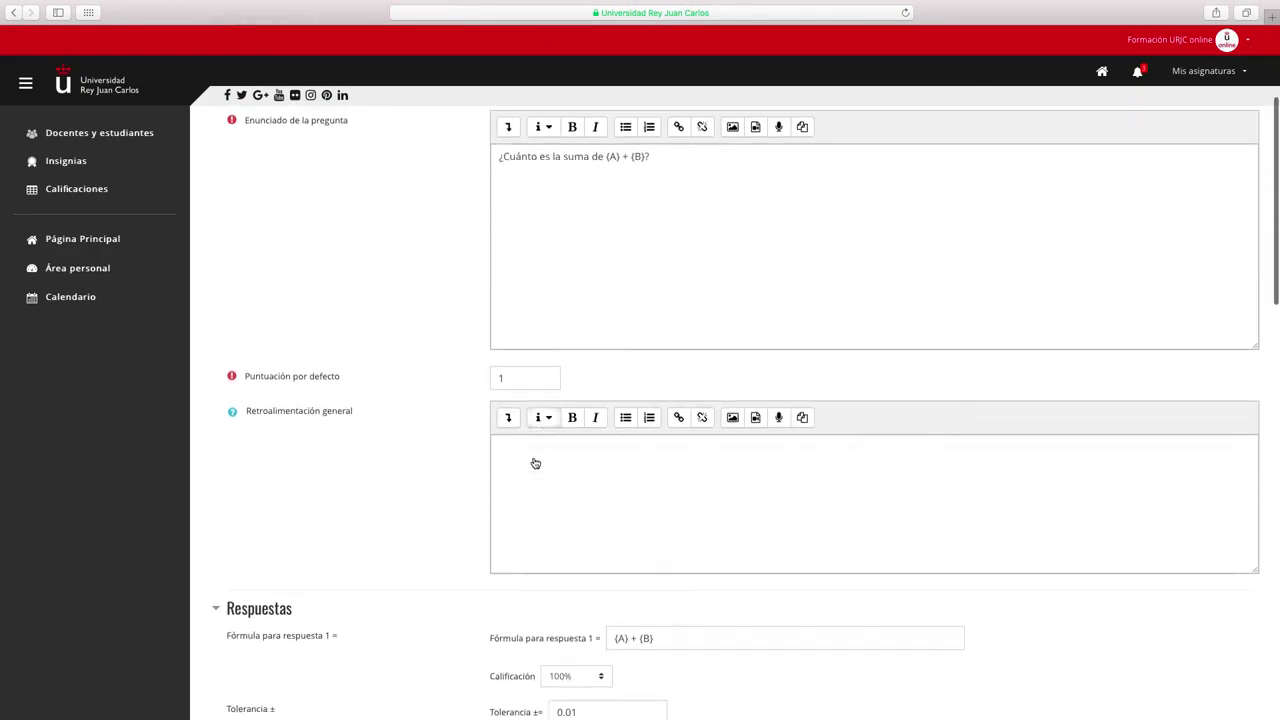
# Step: Generate 20 new sets of values for the wildcards in the calculated question
pyautogui.scroll(-6, 538, 462)
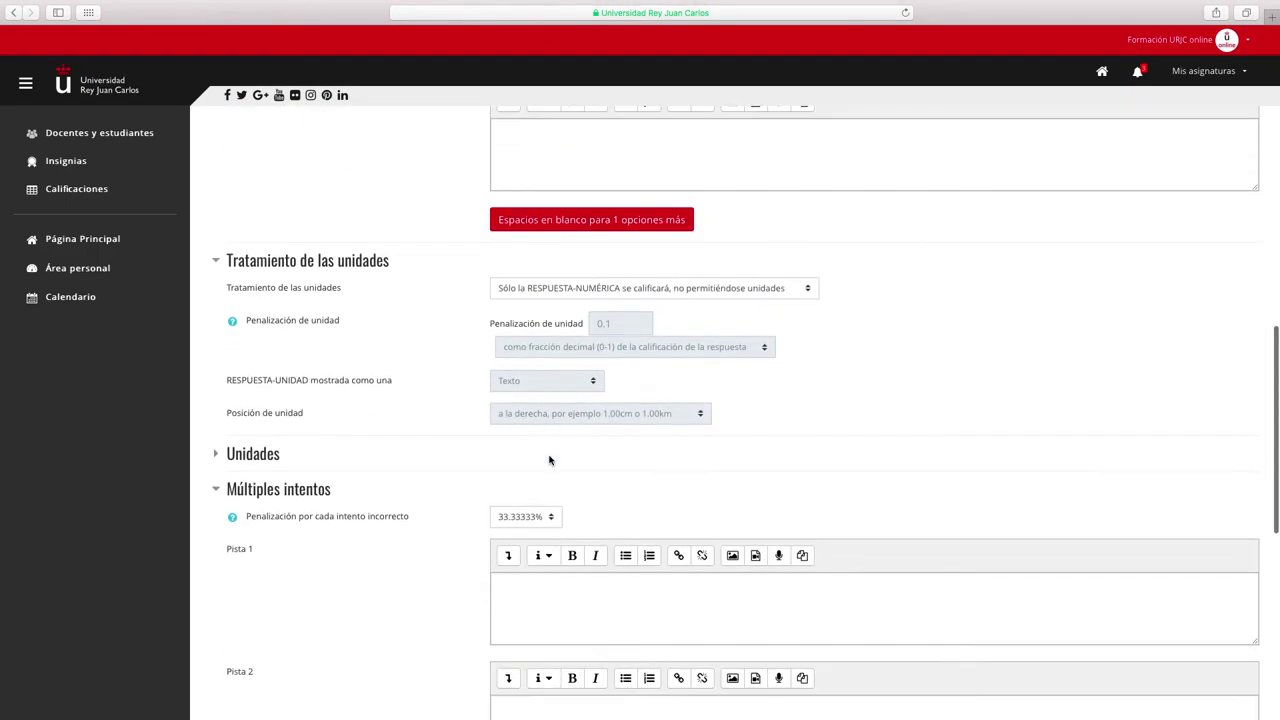
pyautogui.scroll(-5, 549, 460)
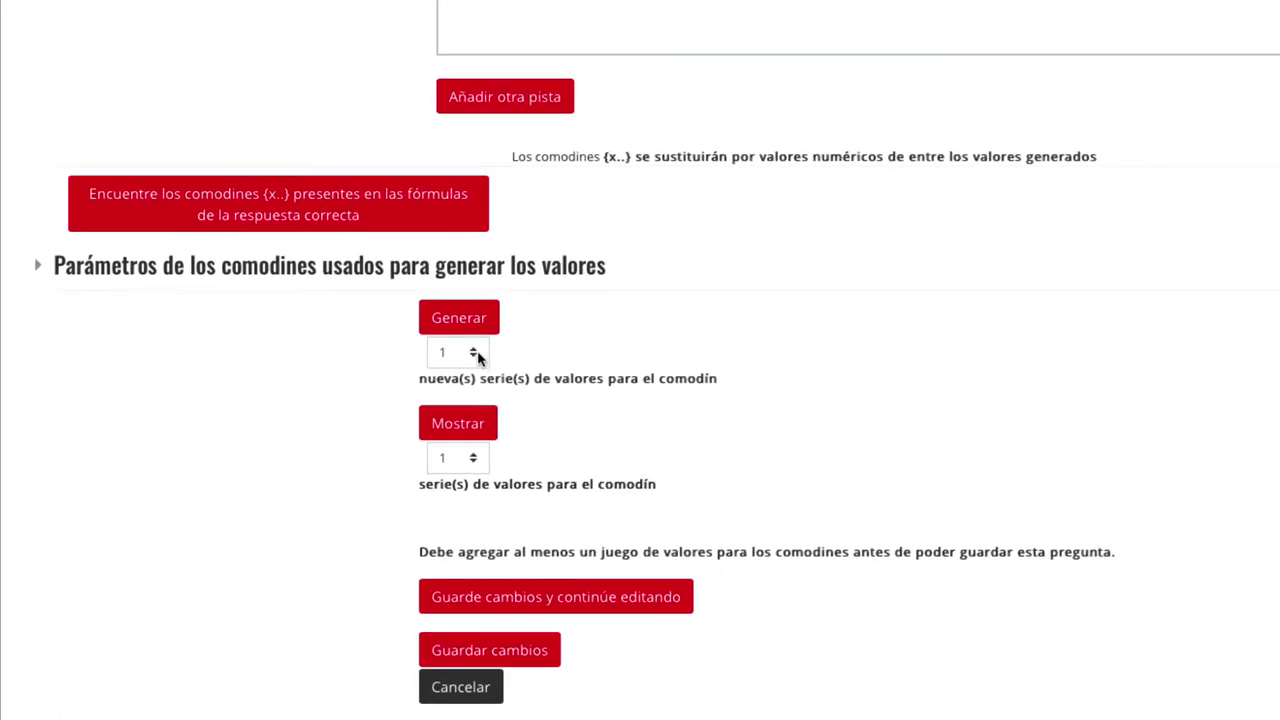
pyautogui.scroll(-1, 477, 350)
pyautogui.click(455, 320)
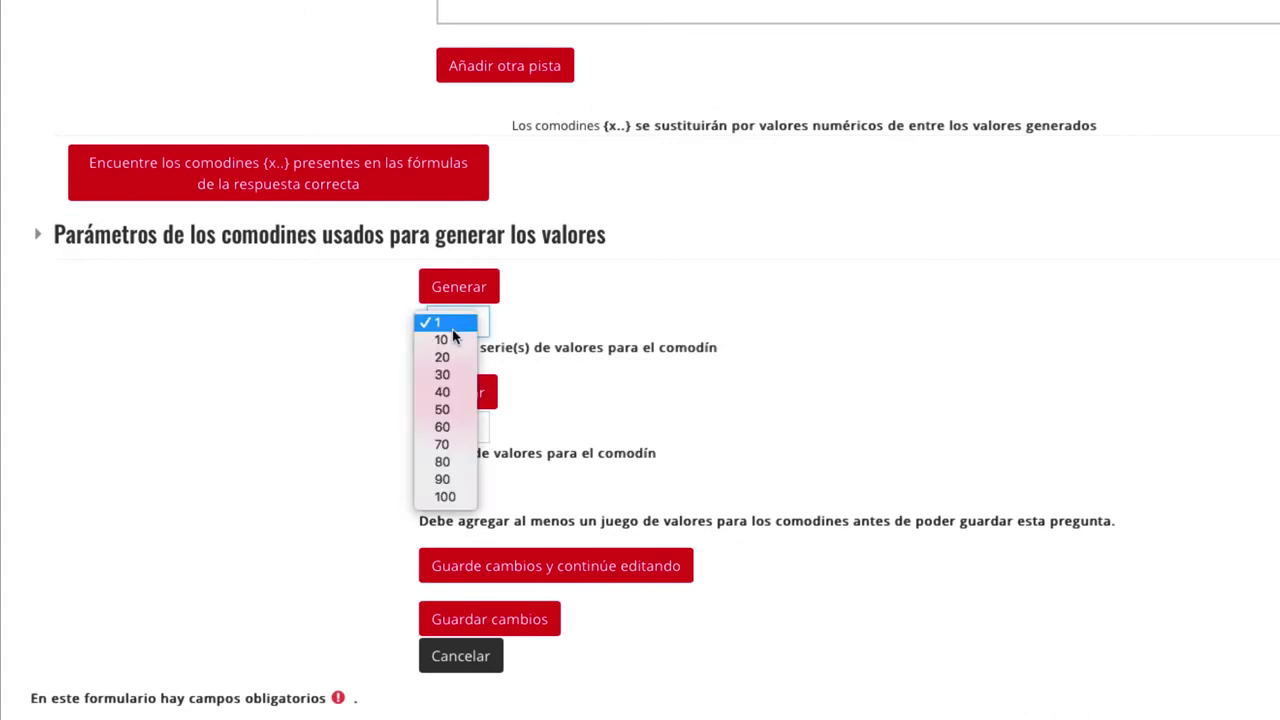
pyautogui.click(443, 357)
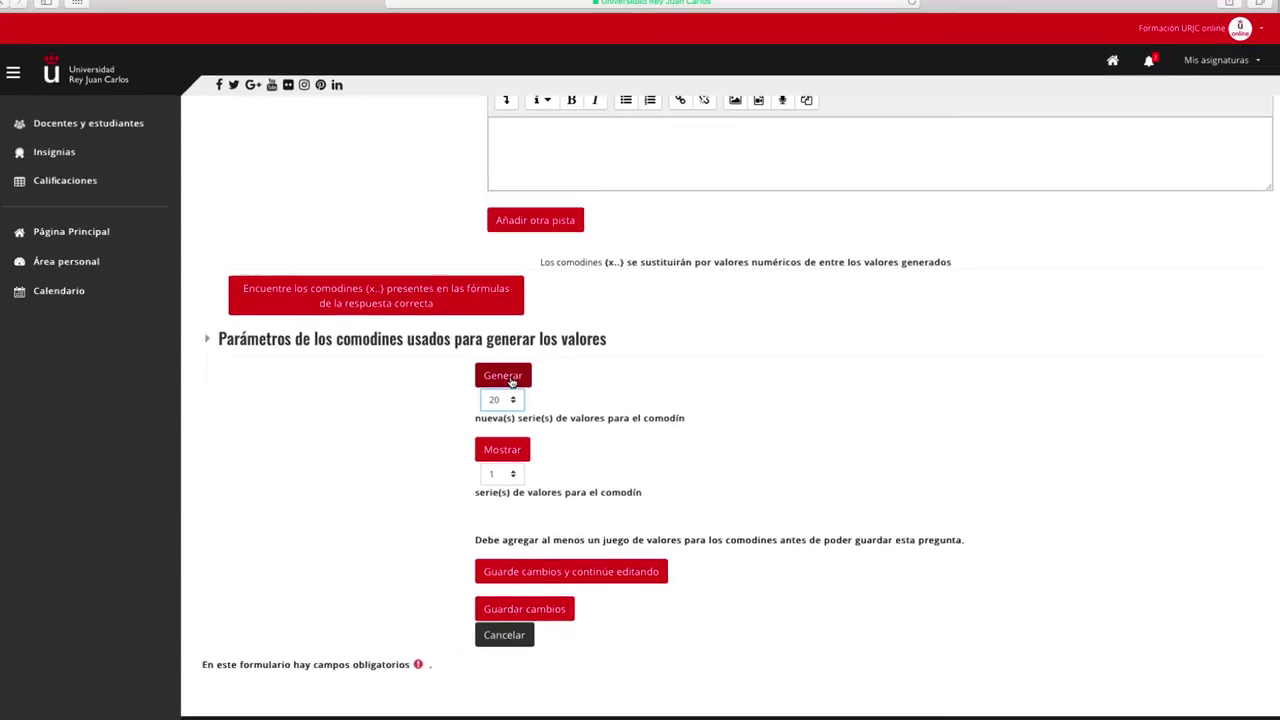
pyautogui.click(459, 286)
# Step: Expand the "Valores de comodines" section to review the generated wildcard values, and save the question
pyautogui.scroll(-15, 584, 279)
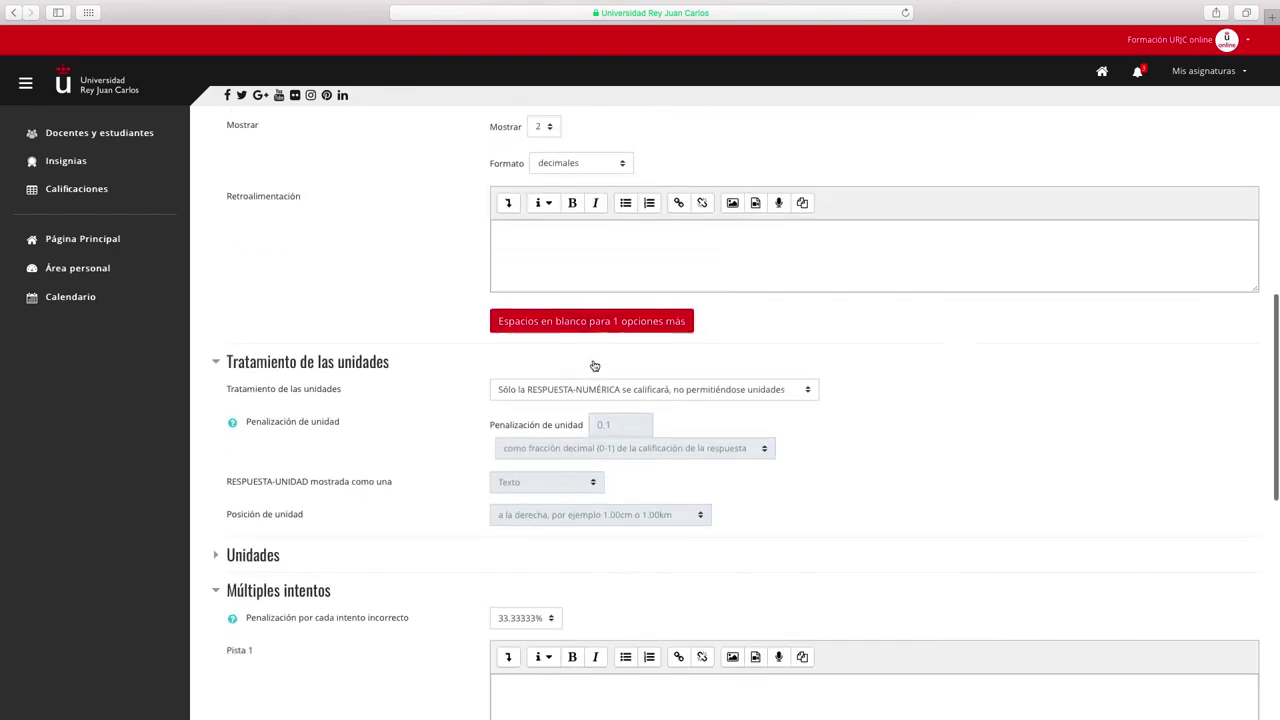
pyautogui.scroll(-15, 594, 366)
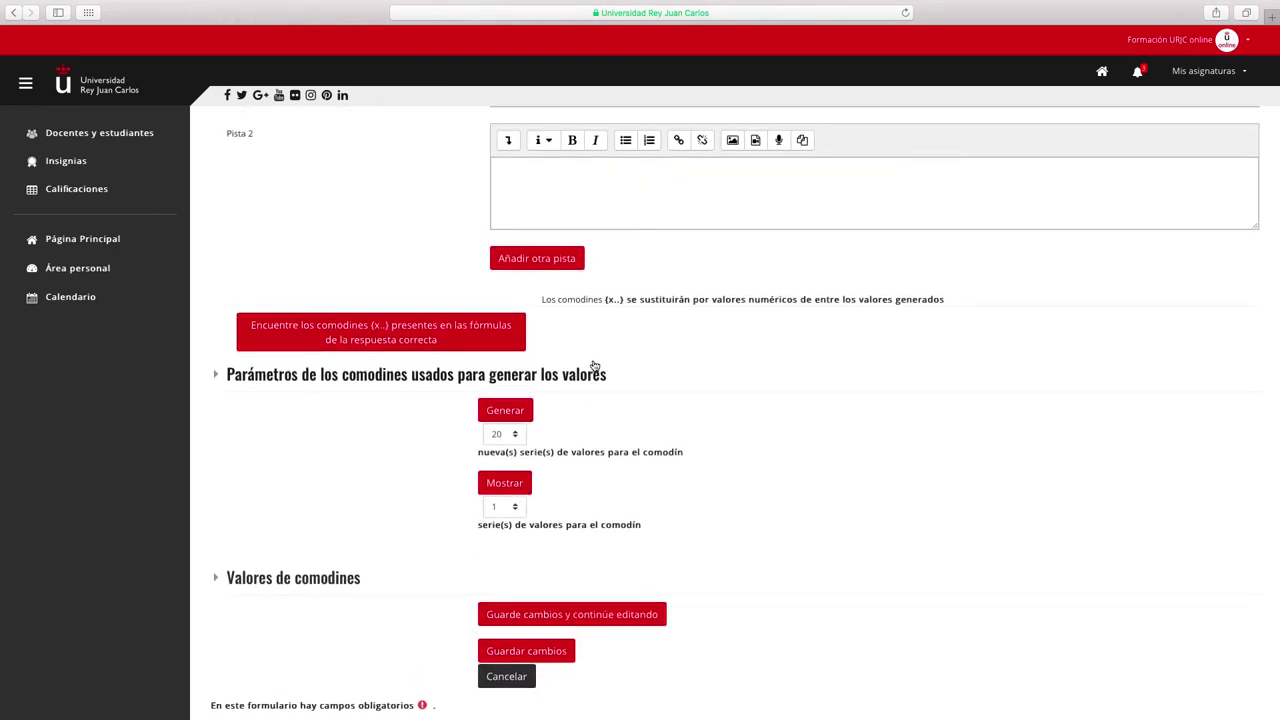
pyautogui.click(244, 578)
pyautogui.scroll(-1, 564, 541)
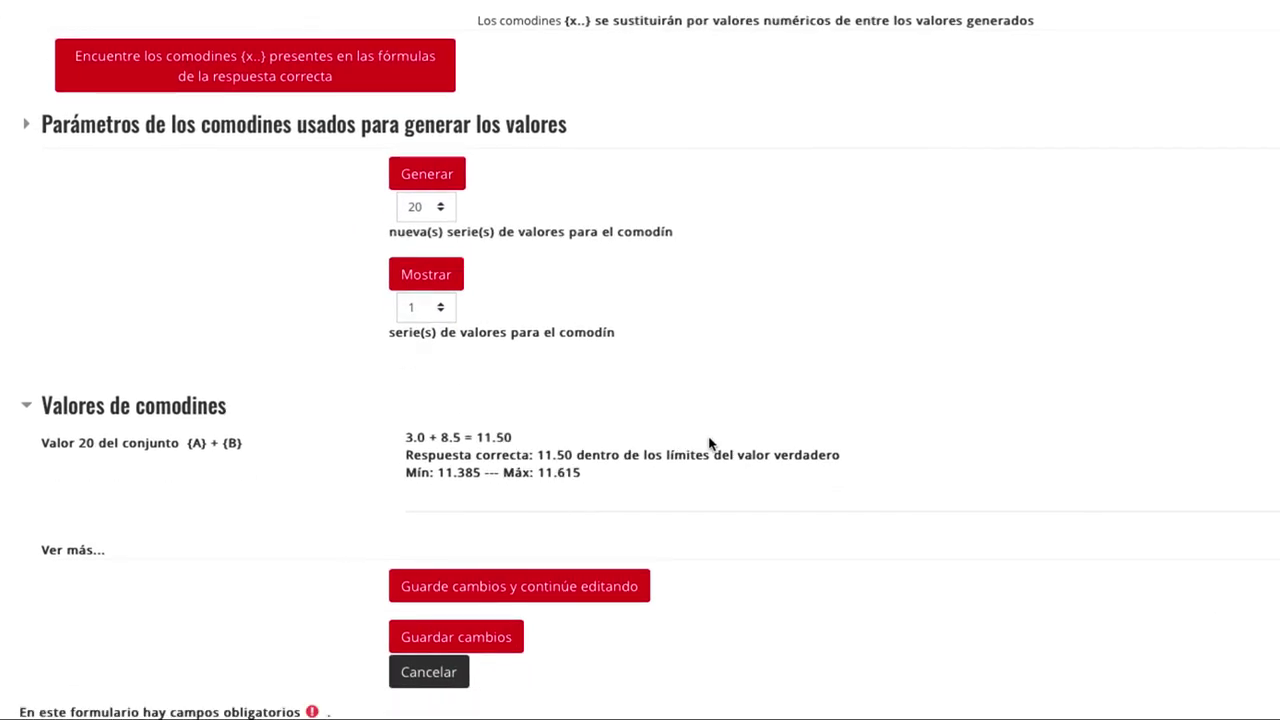
pyautogui.scroll(-1, 709, 443)
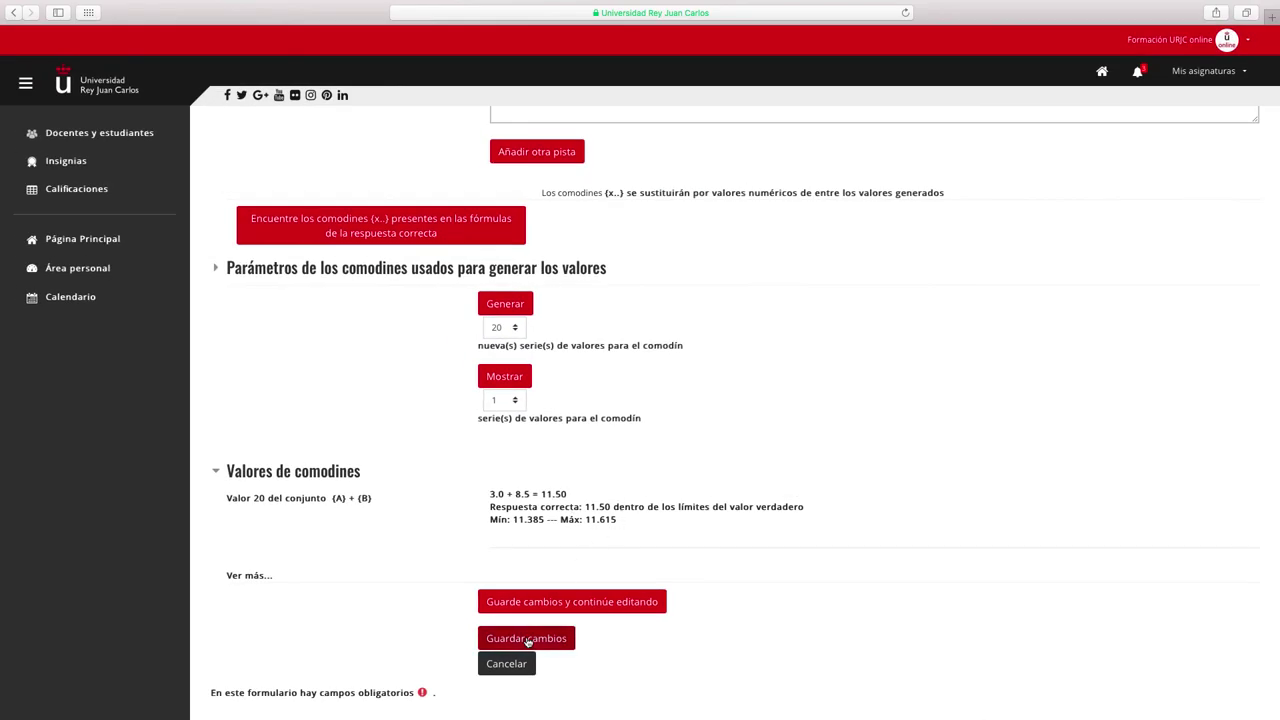
pyautogui.click(527, 640)
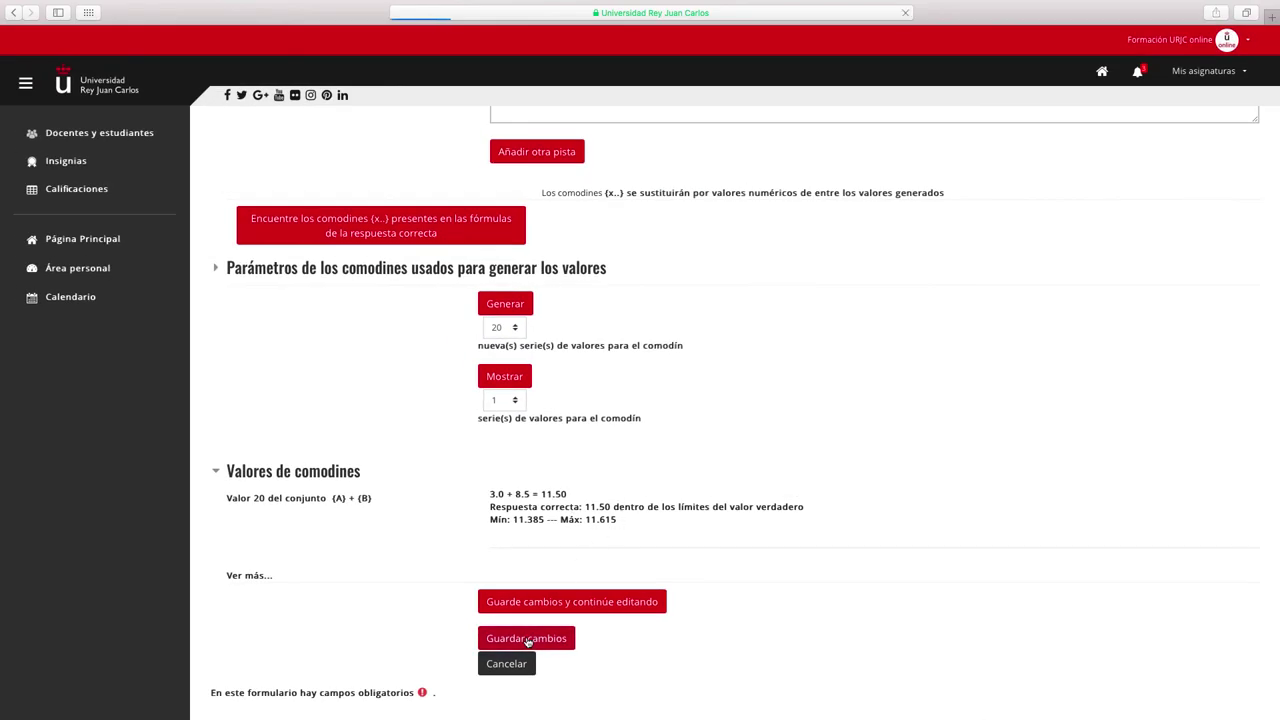